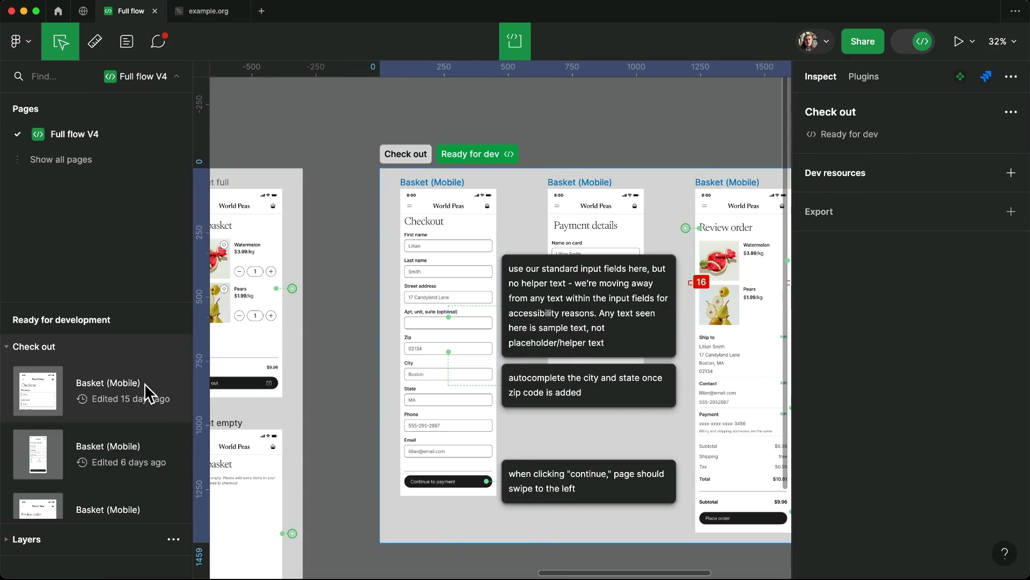
# Step through the Checkout, Payment details and Review order screens
pyautogui.click(144, 383)
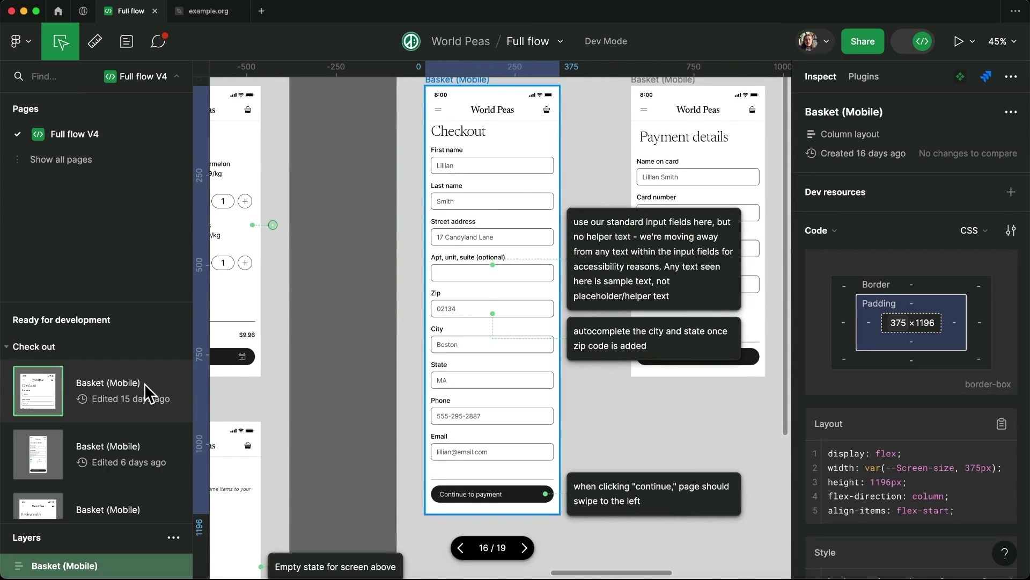
pyautogui.click(140, 441)
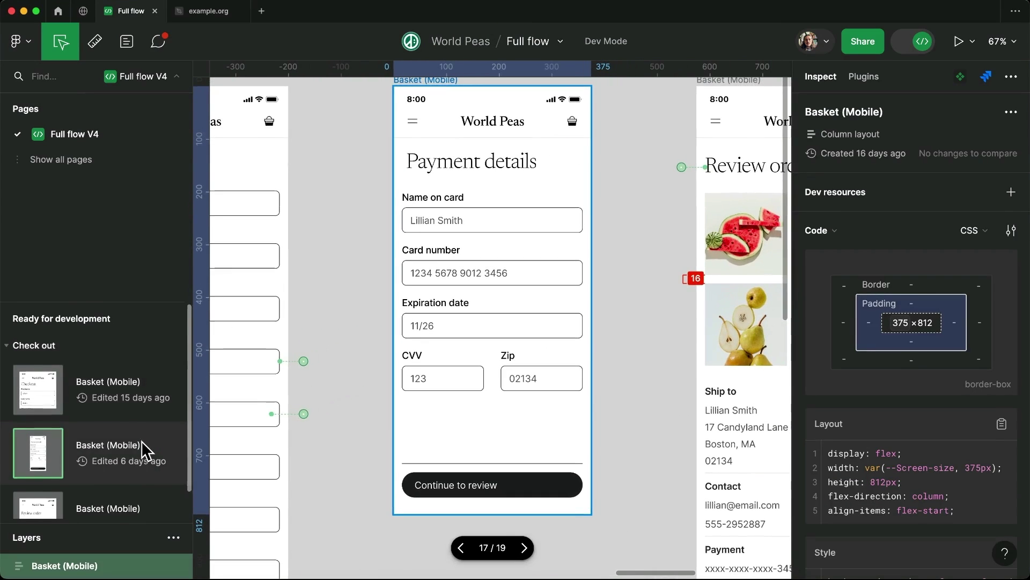
pyautogui.click(134, 477)
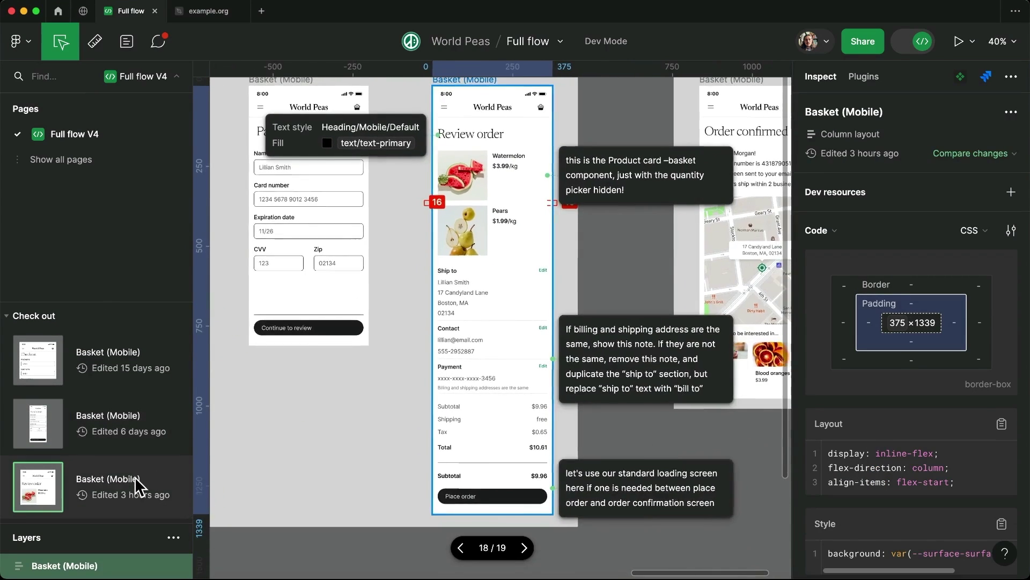
# Return to Payment details and post 'Sounds great!' on the carousel comment thread
pyautogui.click(135, 431)
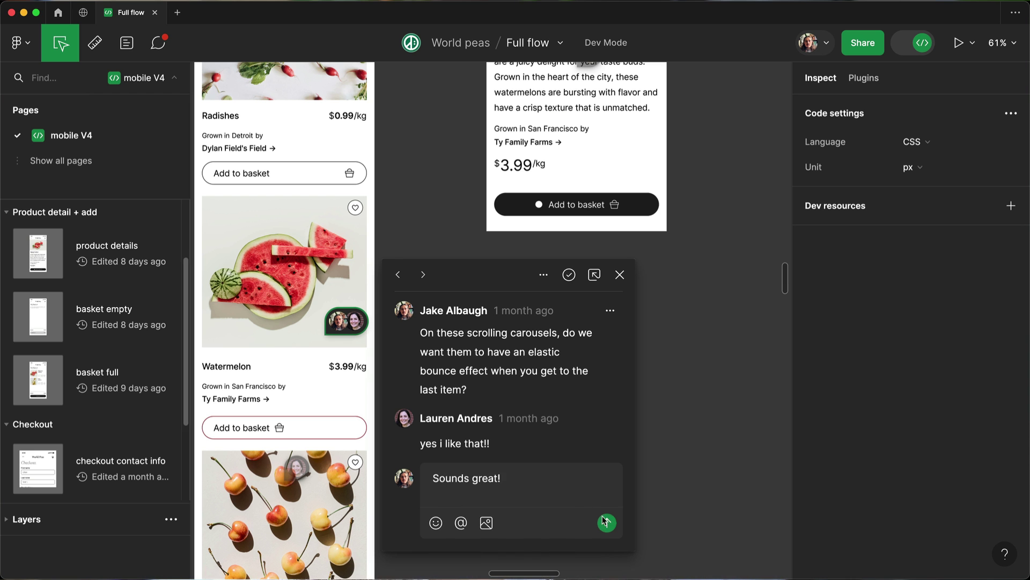
pyautogui.click(606, 522)
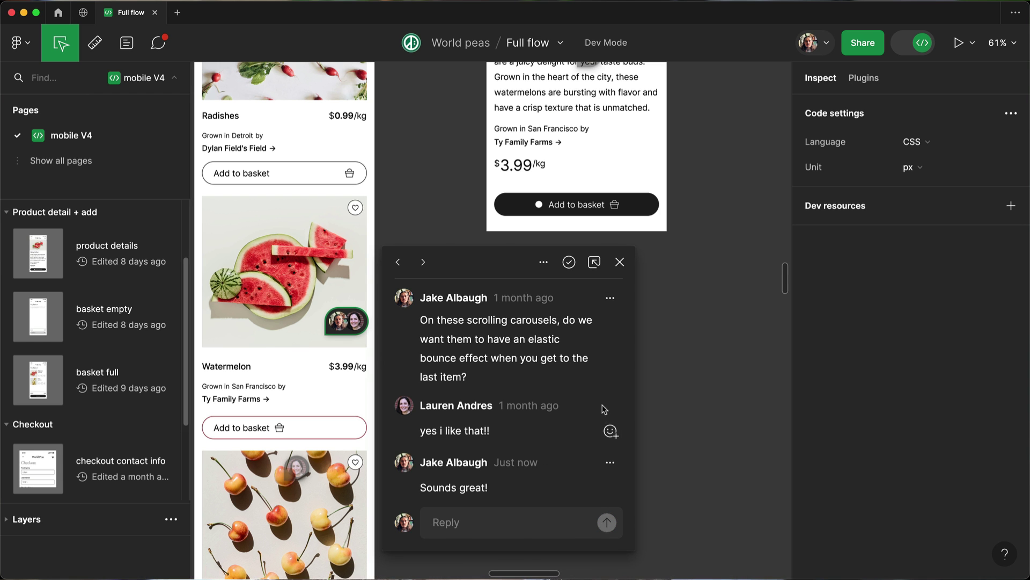
pyautogui.click(607, 430)
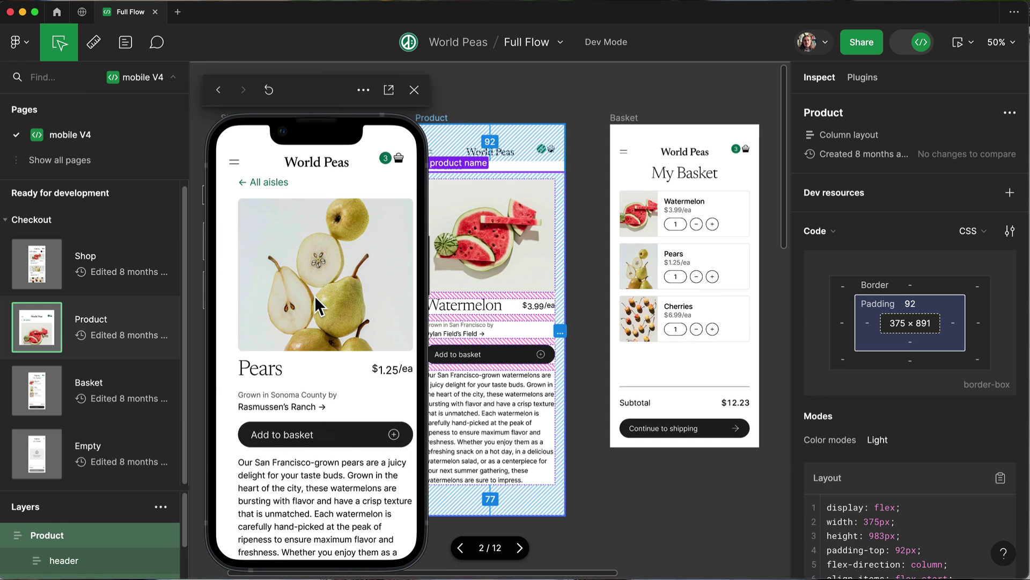
# Go to the basket and inspect the Check out button's layout, component props and dev resources
pyautogui.click(395, 160)
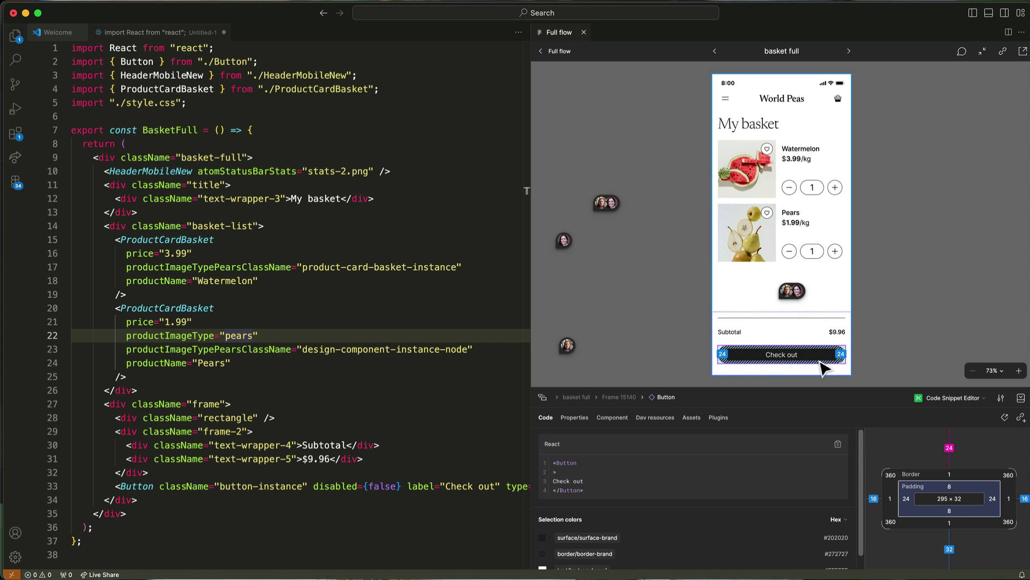
pyautogui.click(586, 421)
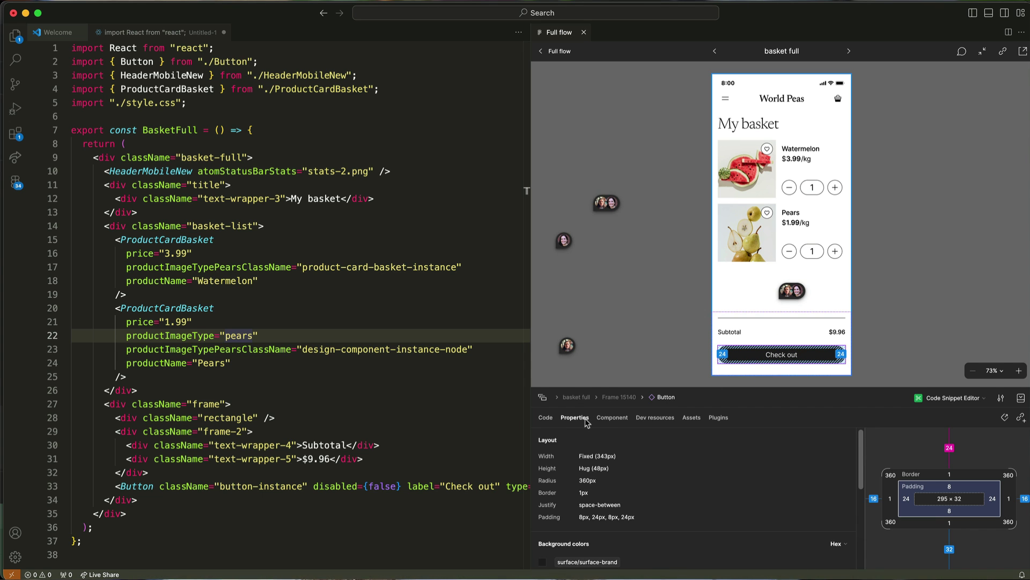
pyautogui.click(607, 419)
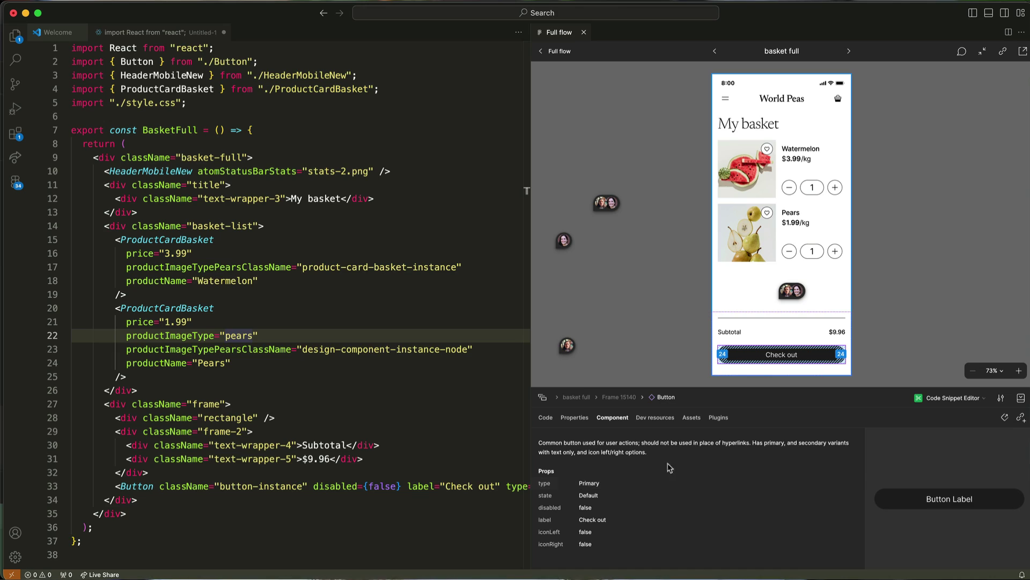
pyautogui.click(659, 418)
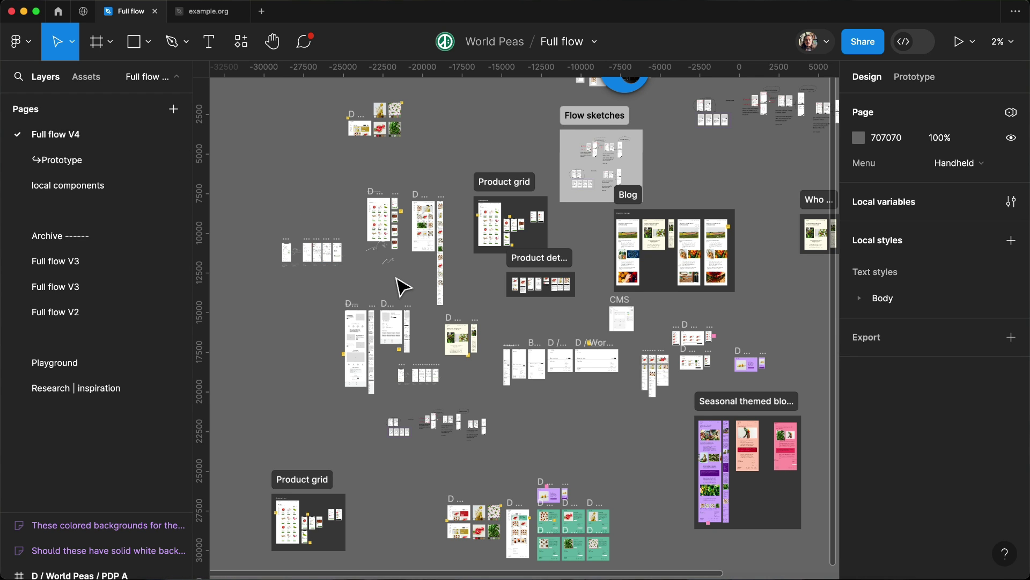
pyautogui.scroll(2, 401, 287)
pyautogui.scroll(2, 401, 288)
pyautogui.scroll(2, 399, 287)
pyautogui.scroll(2, 400, 287)
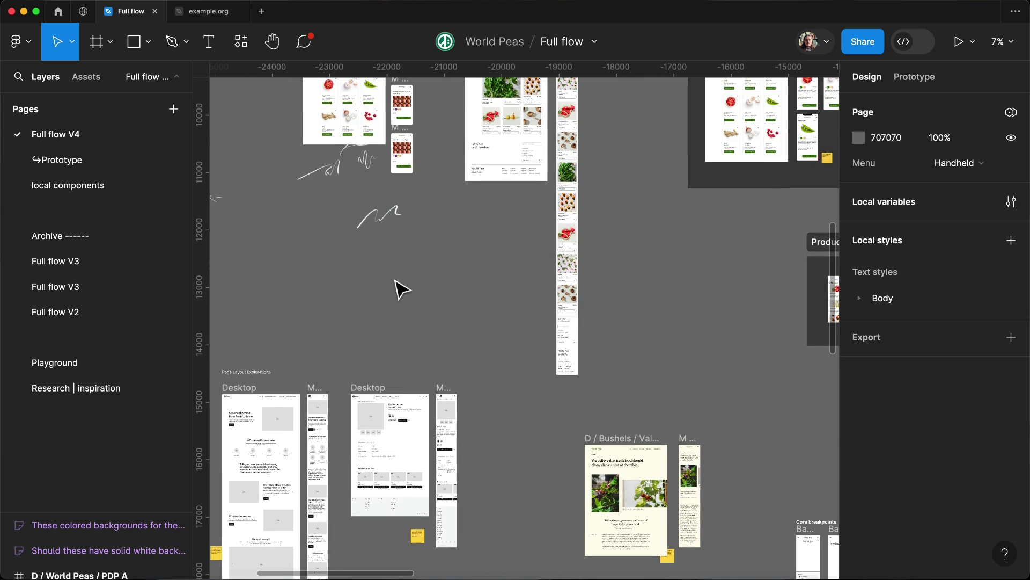
pyautogui.hscroll(5, 400, 288)
pyautogui.scroll(3, 400, 287)
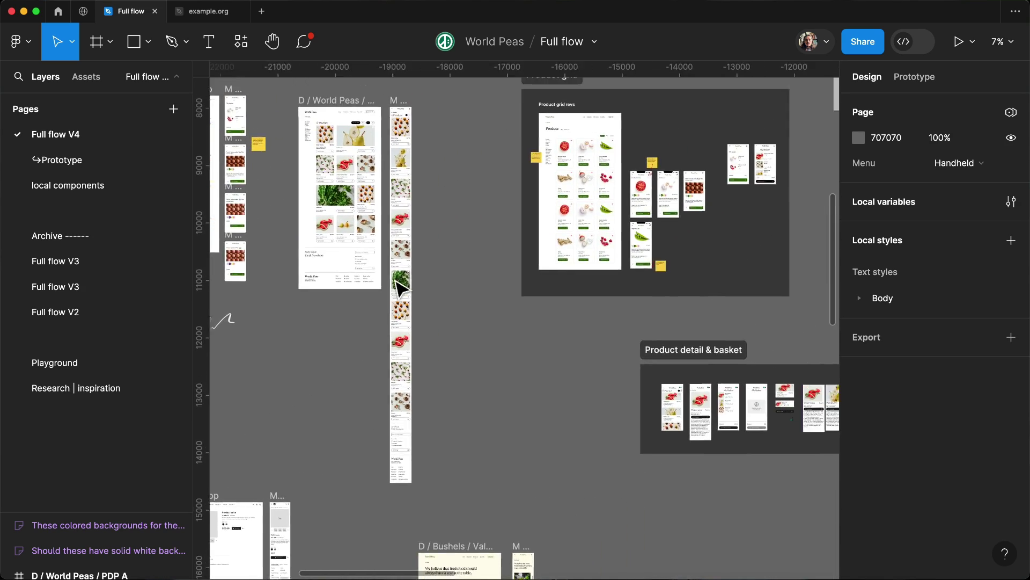
pyautogui.hscroll(3, 400, 288)
pyautogui.scroll(2, 399, 287)
pyautogui.hscroll(1, 400, 287)
pyautogui.scroll(2, 400, 288)
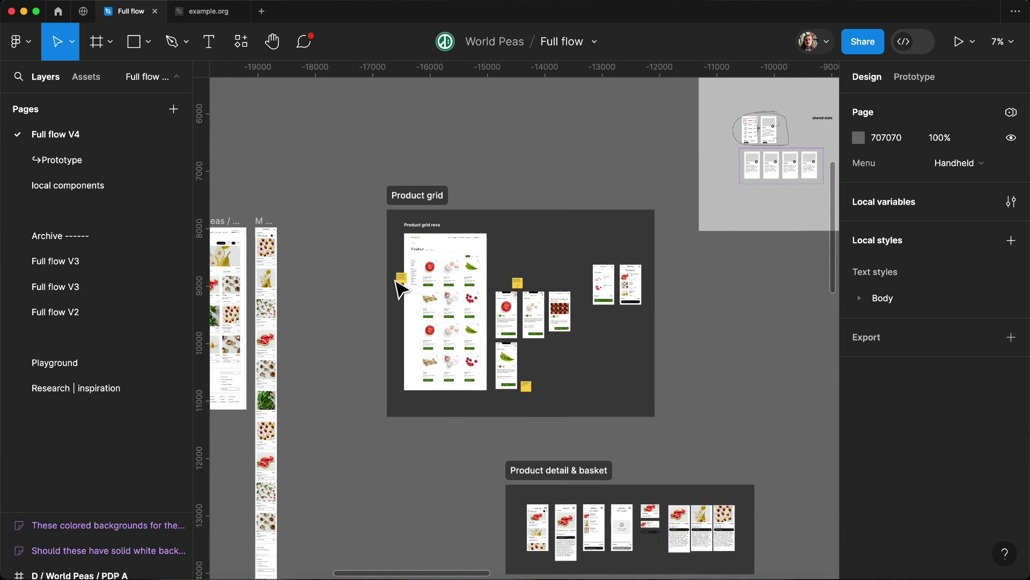
pyautogui.hscroll(4, 399, 288)
pyautogui.scroll(-4, 400, 288)
pyautogui.hscroll(5, 400, 287)
pyautogui.scroll(-4, 400, 287)
pyautogui.hscroll(5, 401, 288)
pyautogui.scroll(-4, 400, 287)
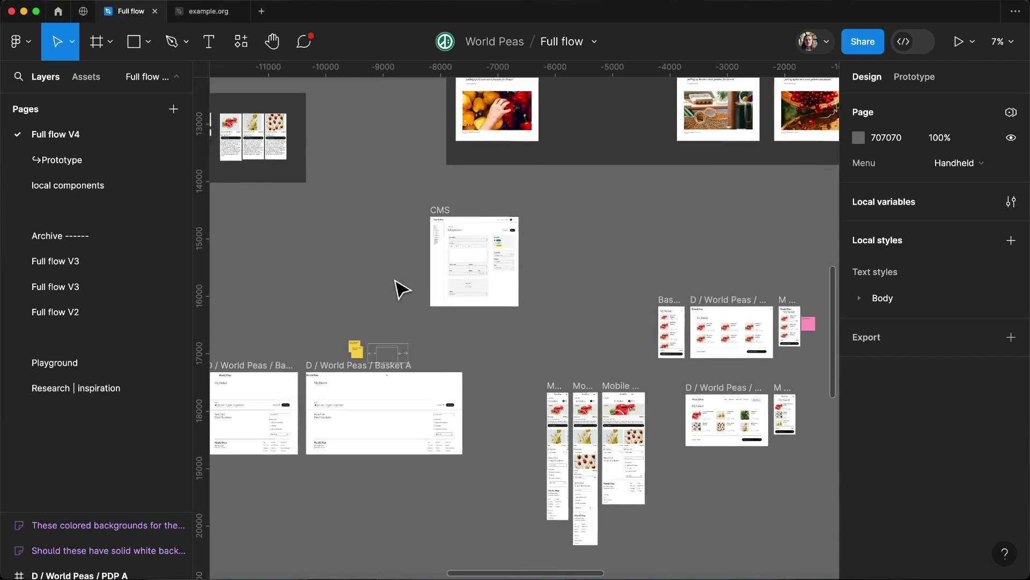
pyautogui.hscroll(3, 400, 287)
pyautogui.scroll(-3, 400, 287)
pyautogui.hscroll(1, 400, 287)
pyautogui.scroll(-1, 400, 287)
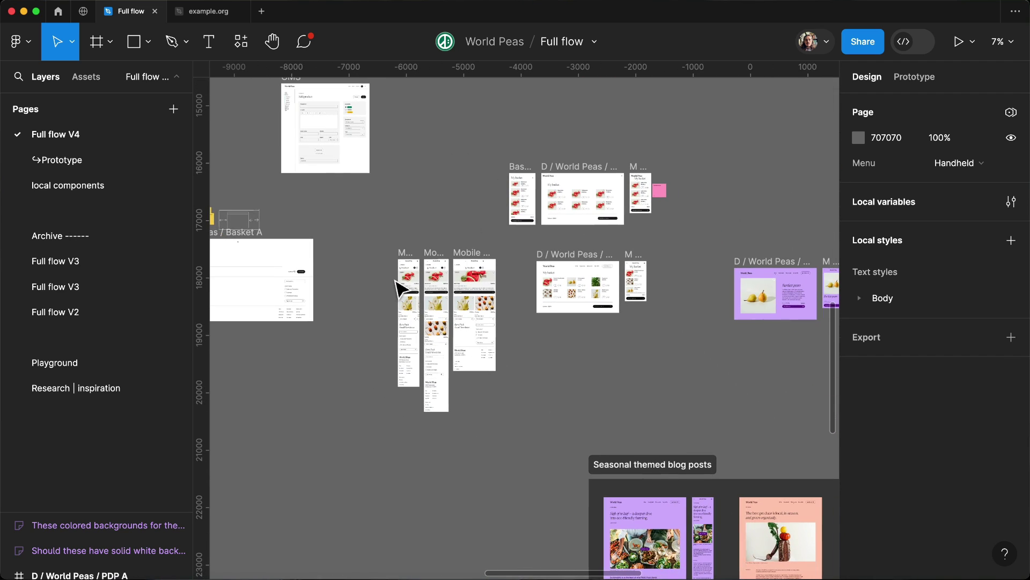
pyautogui.hscroll(-6, 400, 288)
pyautogui.scroll(-4, 400, 287)
pyautogui.hscroll(-5, 400, 288)
pyautogui.scroll(-3, 400, 287)
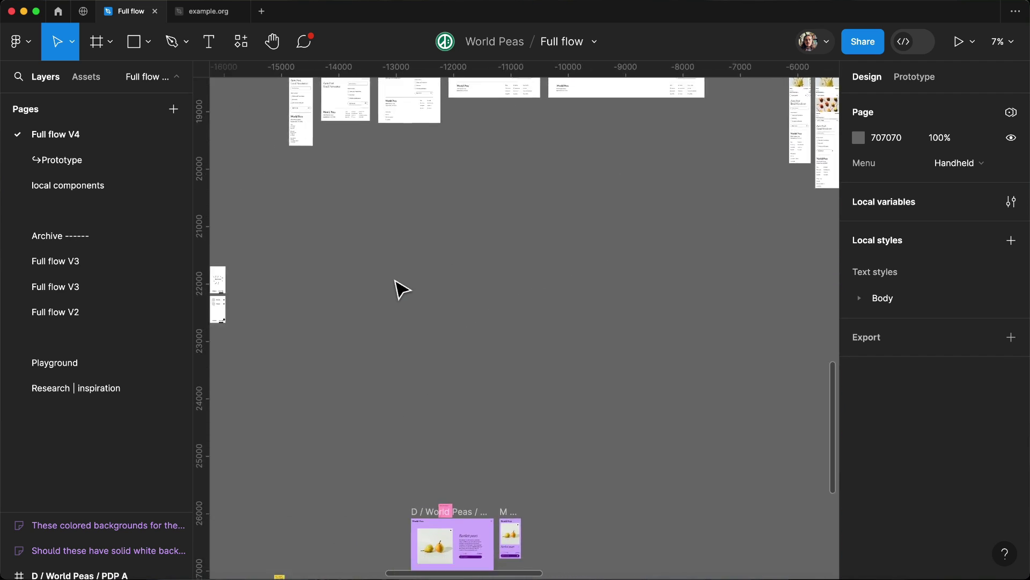
pyautogui.hscroll(-4, 400, 288)
pyautogui.scroll(-3, 400, 287)
pyautogui.hscroll(-3, 400, 287)
pyautogui.scroll(-3, 399, 287)
pyautogui.hscroll(-1, 401, 288)
pyautogui.scroll(-1, 400, 287)
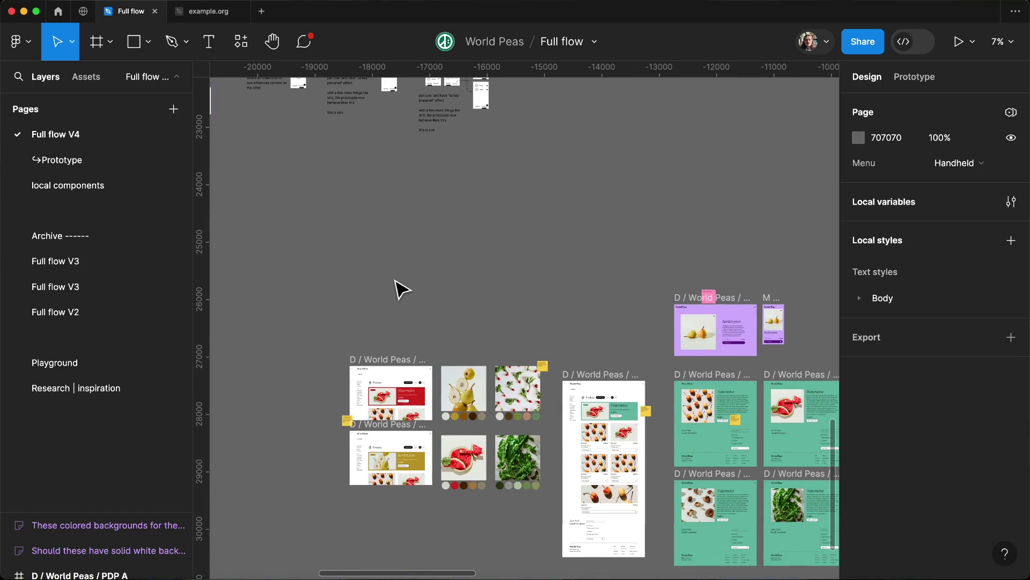
pyautogui.hscroll(2, 401, 288)
pyautogui.scroll(-2, 400, 287)
pyautogui.hscroll(3, 400, 288)
pyautogui.scroll(-2, 400, 288)
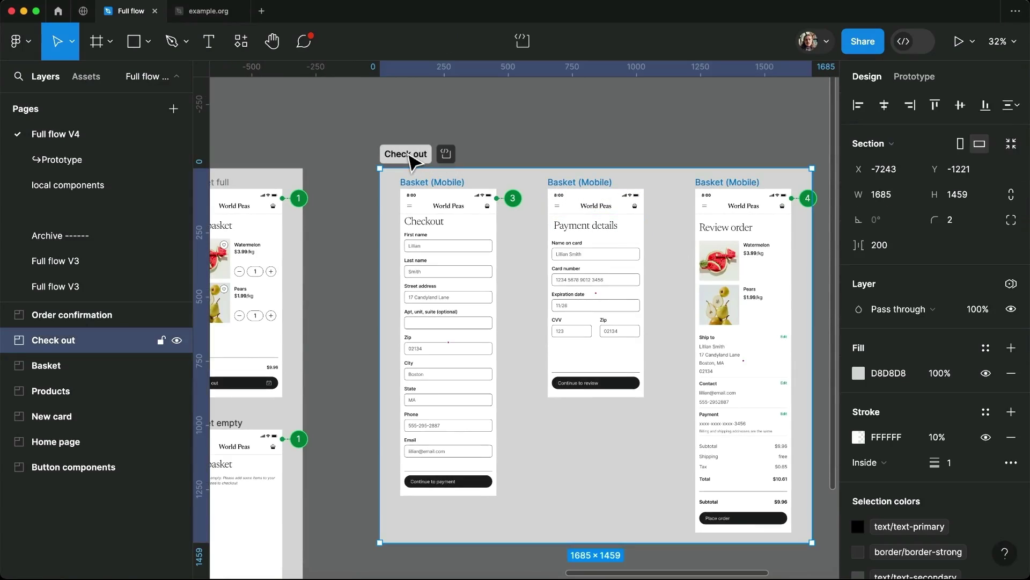
# Mark the Check out section ready for dev and open its Checkout screen in Dev Mode
pyautogui.click(446, 154)
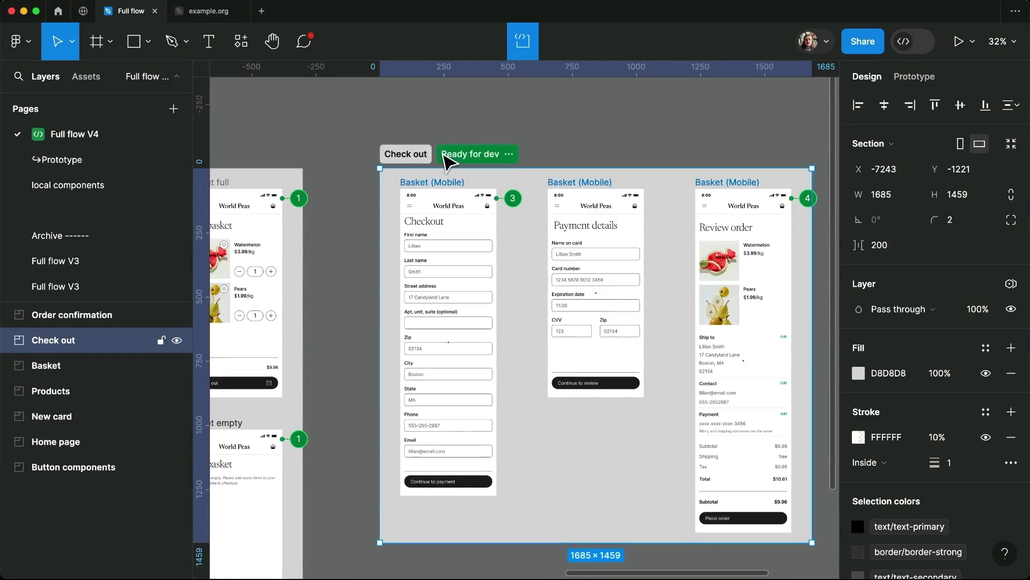
pyautogui.click(910, 45)
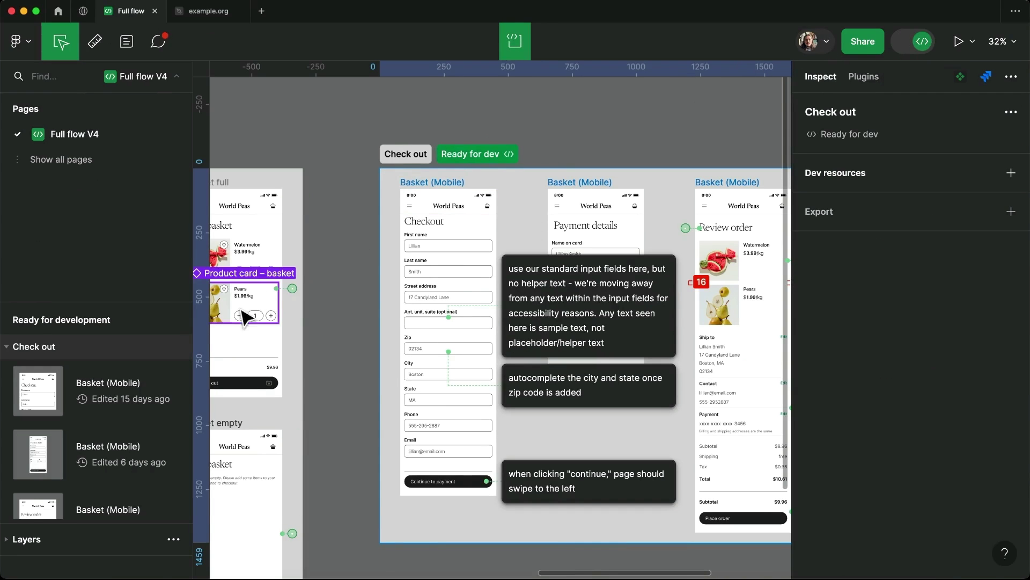
pyautogui.click(144, 383)
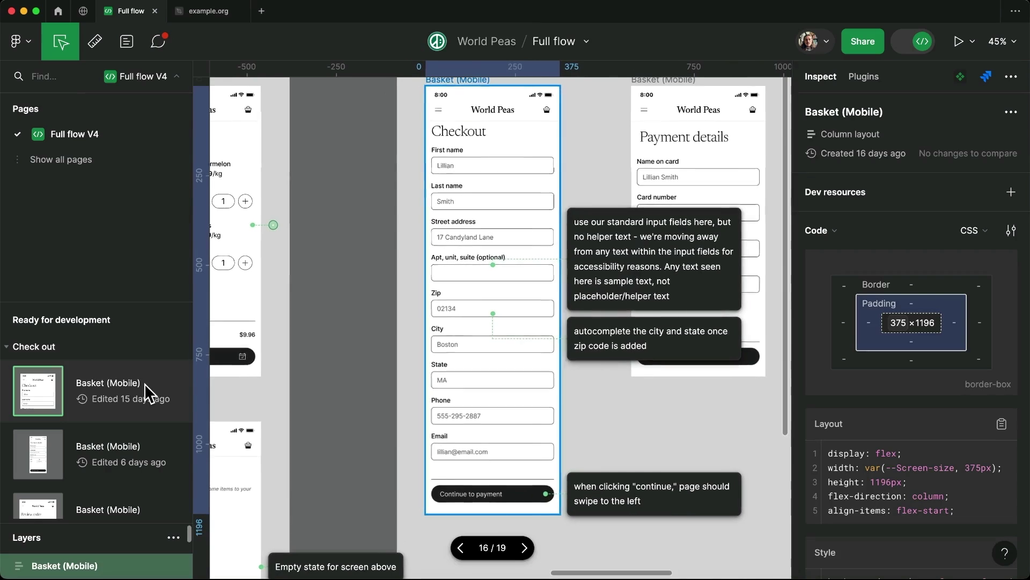
# Inspect the Payment details and Review order screens, then return to Checkout
pyautogui.click(141, 440)
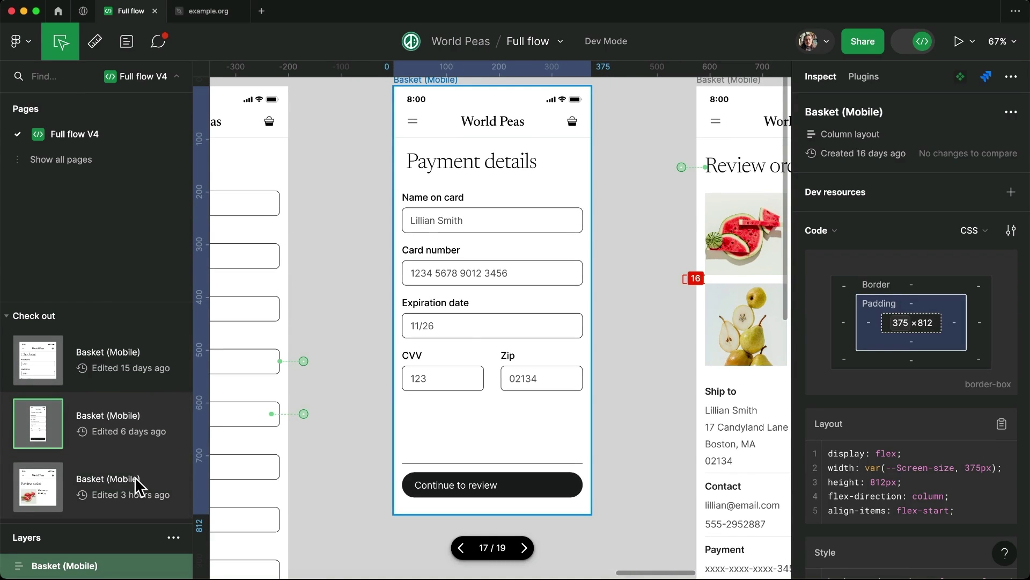
pyautogui.click(135, 477)
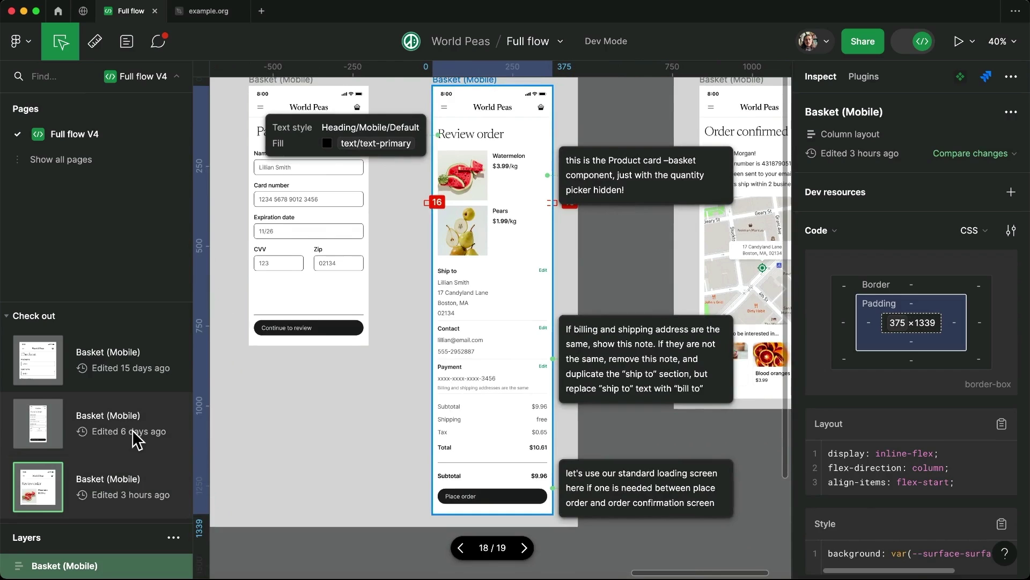
pyautogui.click(135, 435)
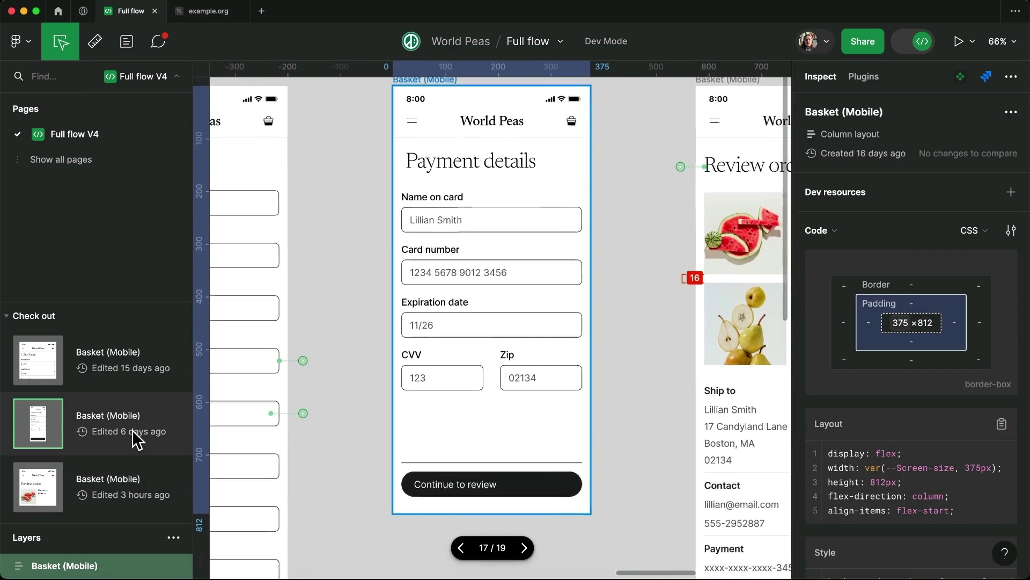
pyautogui.click(127, 360)
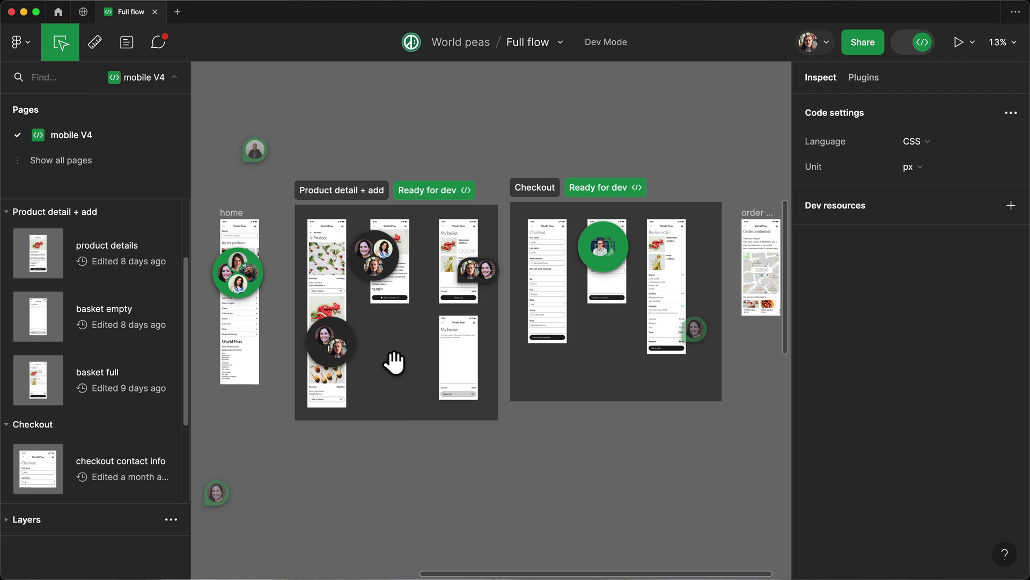
pyautogui.scroll(2, 388, 347)
pyautogui.scroll(3, 388, 348)
pyautogui.scroll(1, 388, 348)
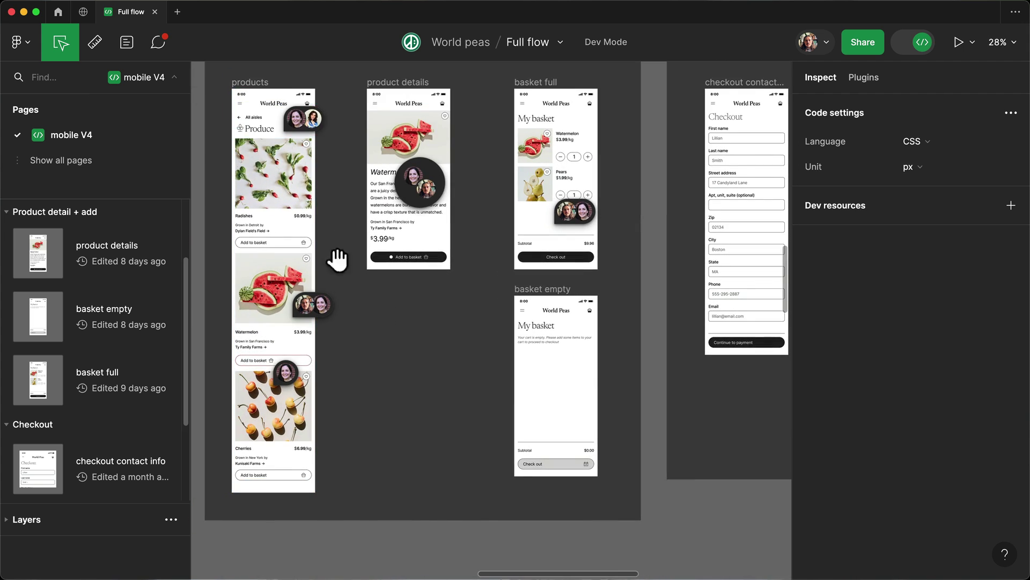
pyautogui.moveTo(313, 303)
pyautogui.scroll(2, 274, 310)
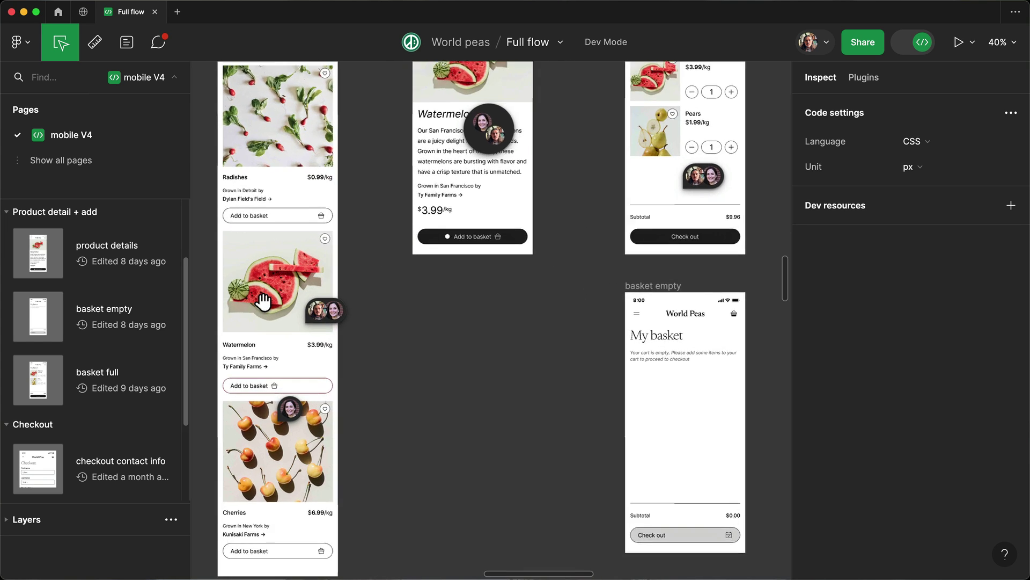
pyautogui.scroll(3, 274, 310)
# Post 'Sounds great!' on the carousel bounce thread and thumbs-up the earlier reply
pyautogui.click(337, 325)
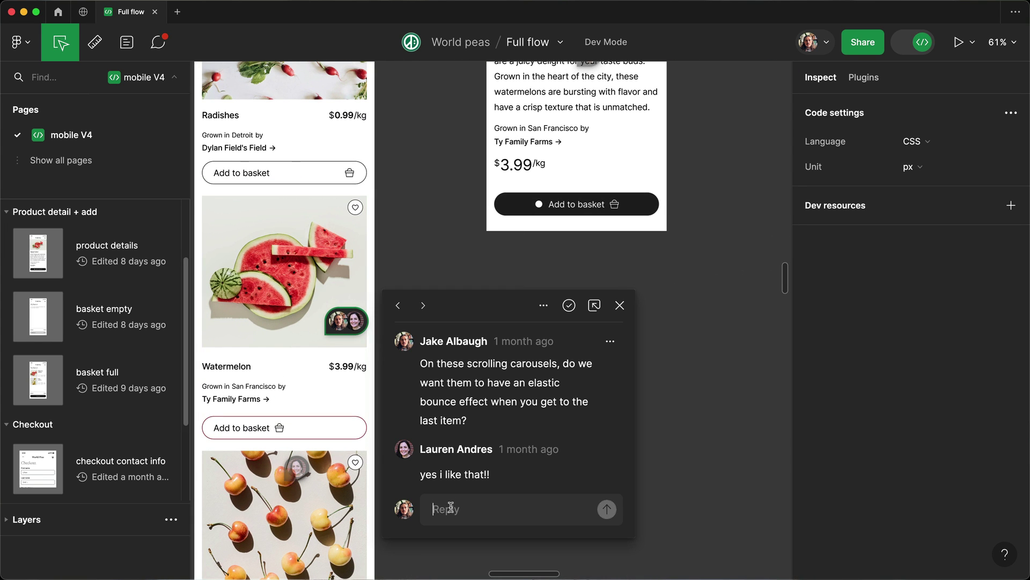
pyautogui.write('Sounds great!')
pyautogui.click(606, 522)
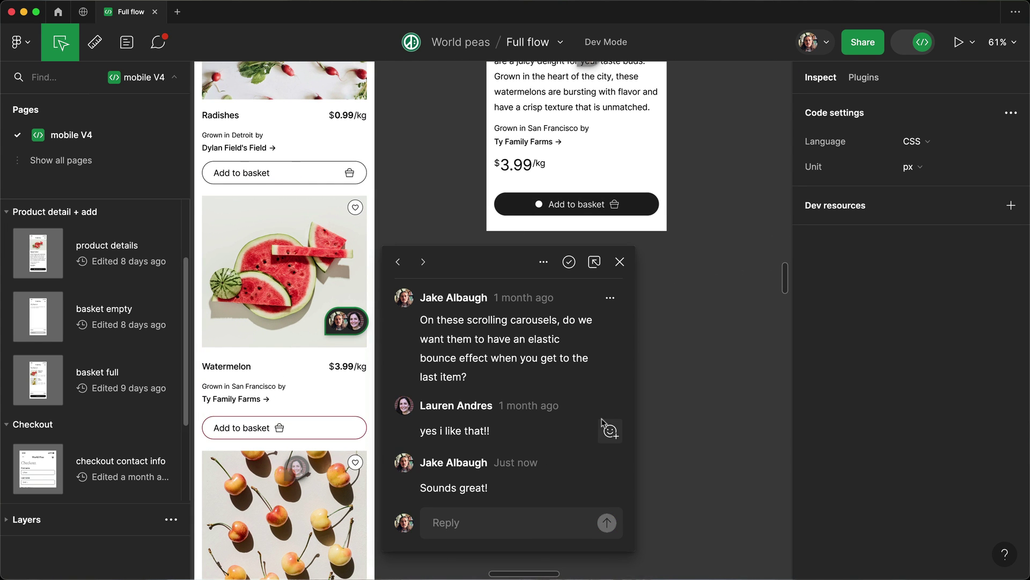
pyautogui.click(611, 431)
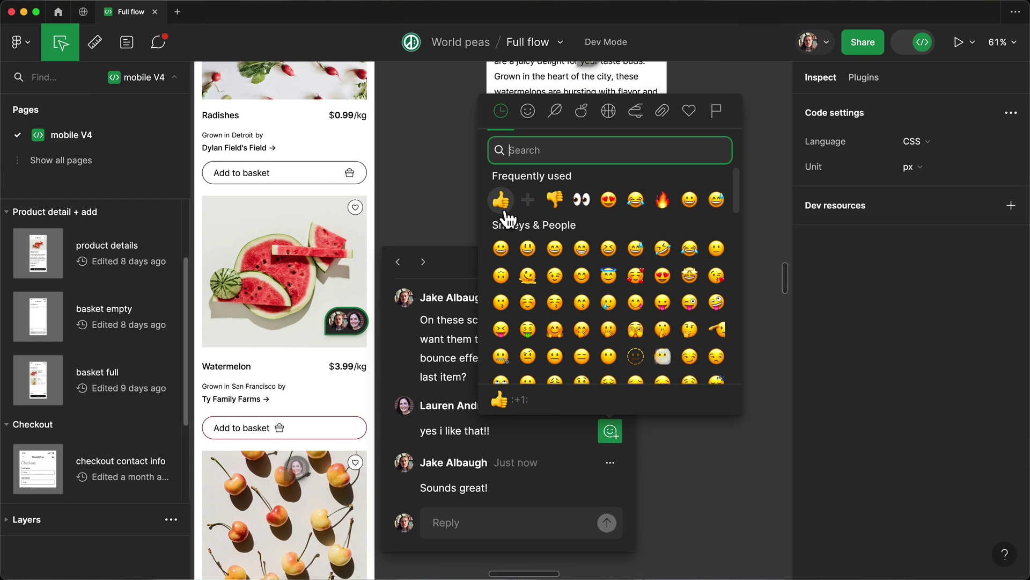
pyautogui.click(501, 200)
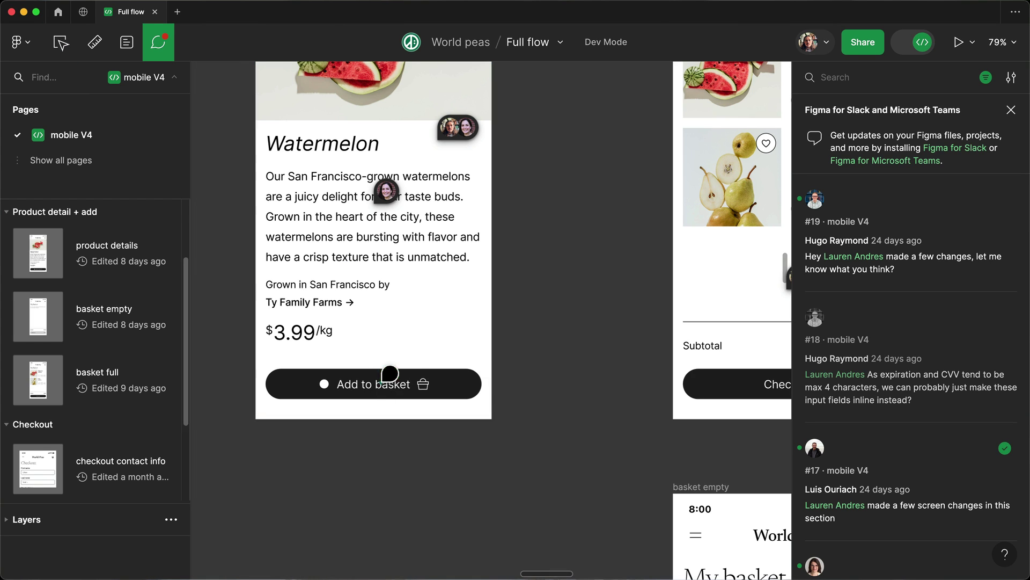
# Pin a question about the moved basket icon on Add to basket and open its thread
pyautogui.click(383, 379)
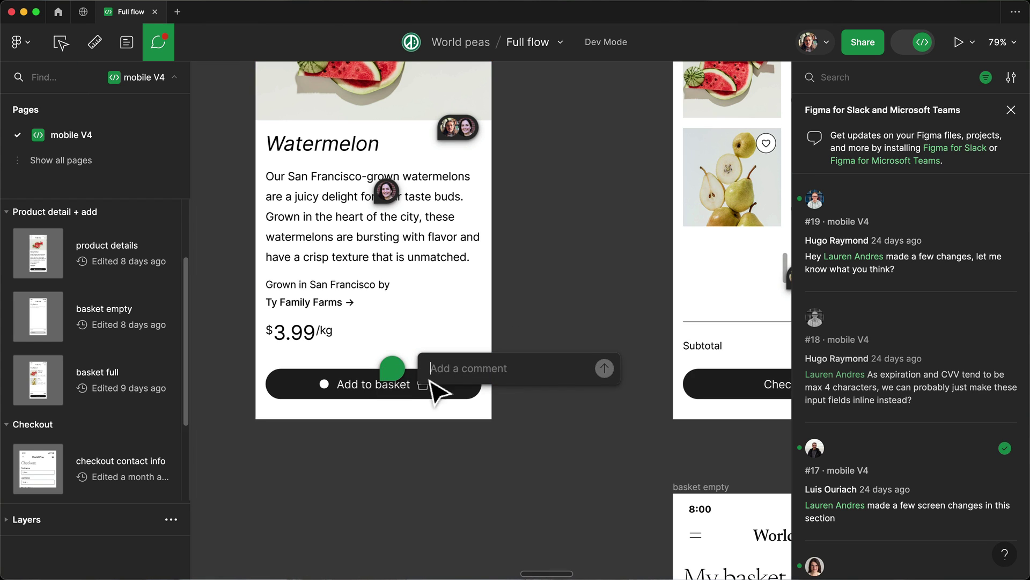
pyautogui.write('In the production version of this component, we have the basket aligned to the right of the button, is this an intentional change?')
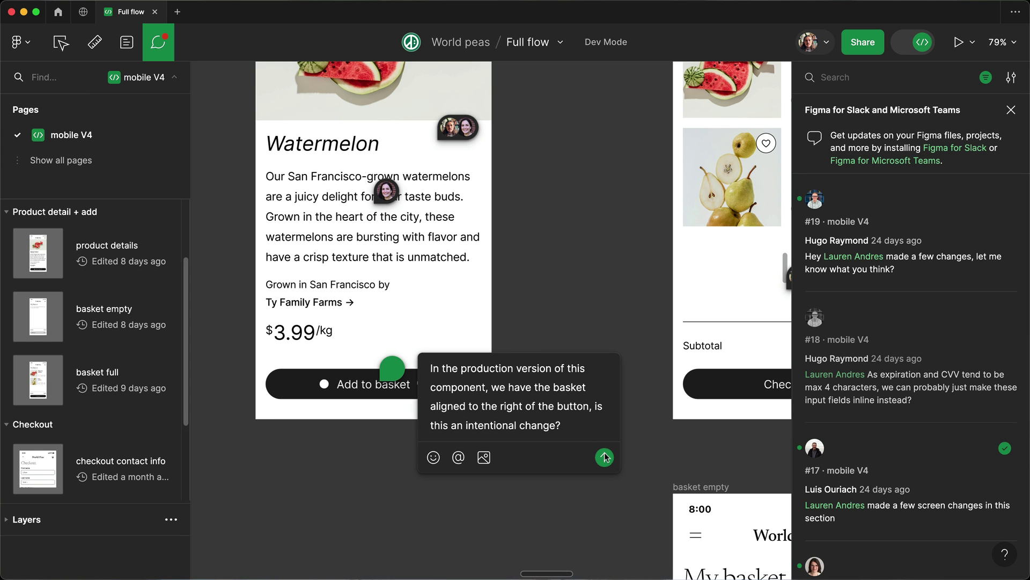
pyautogui.click(605, 458)
pyautogui.click(392, 372)
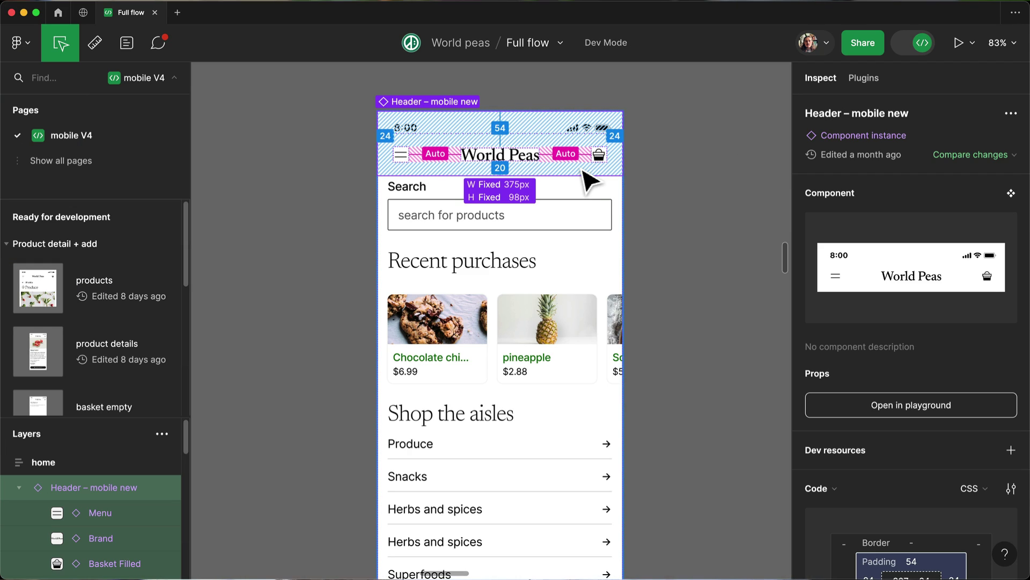
# Copy Frame 15186's layout CSS, then select the 'My basket' heading on basket full
pyautogui.click(624, 196)
pyautogui.scroll(-3, 604, 274)
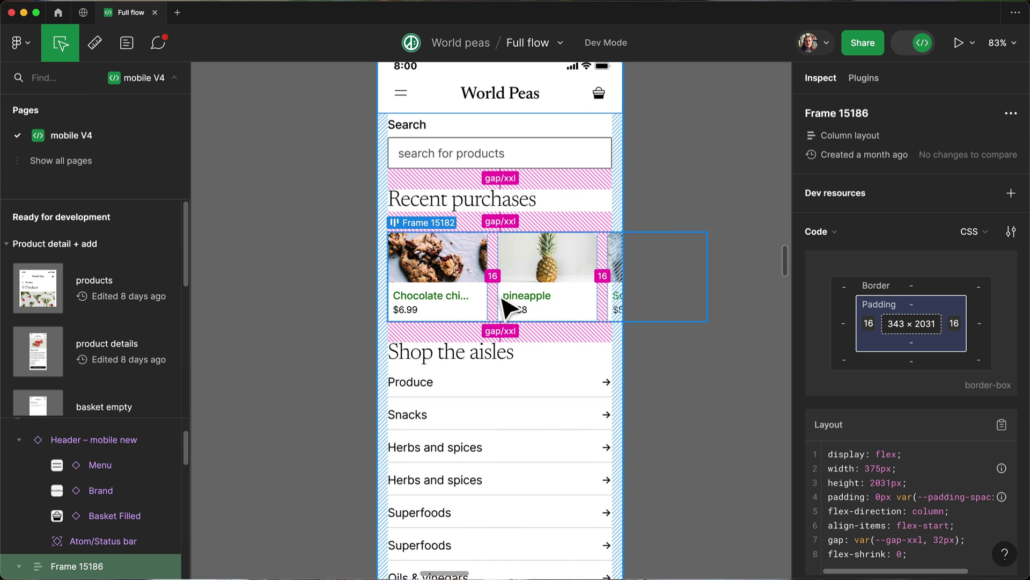
pyautogui.click(479, 311)
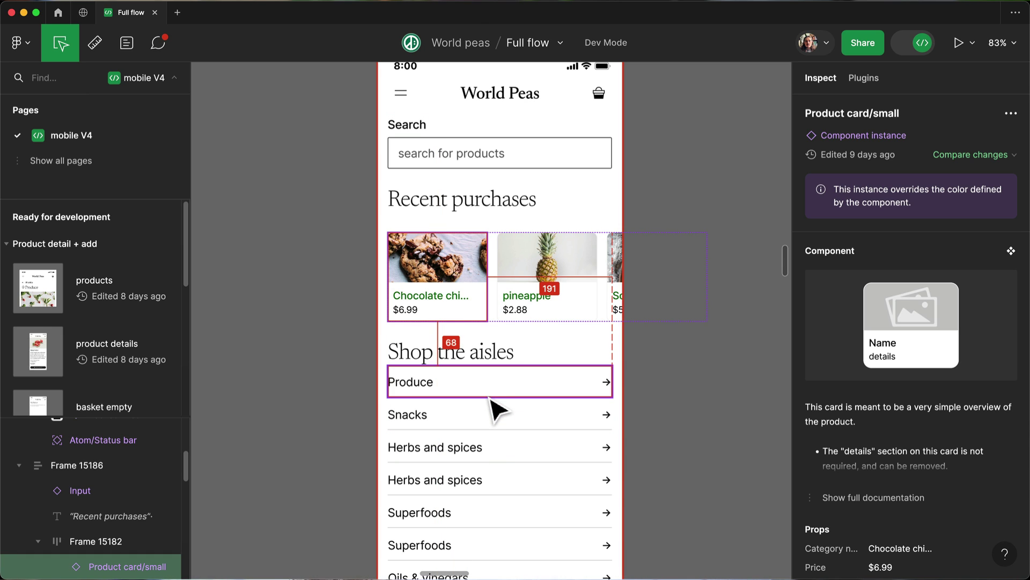
pyautogui.press('Escape')
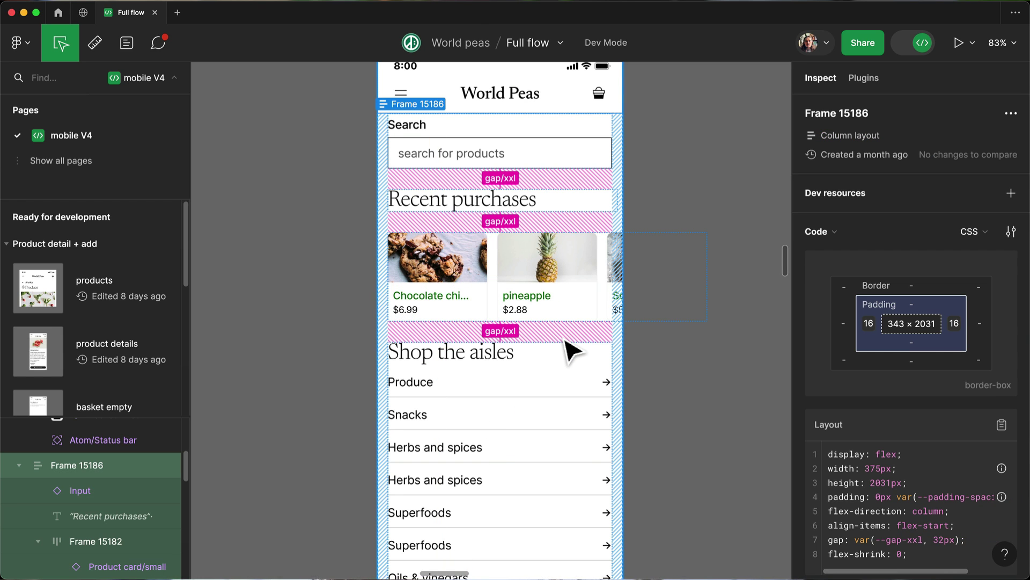
pyautogui.scroll(-1, 876, 435)
pyautogui.scroll(-3, 875, 436)
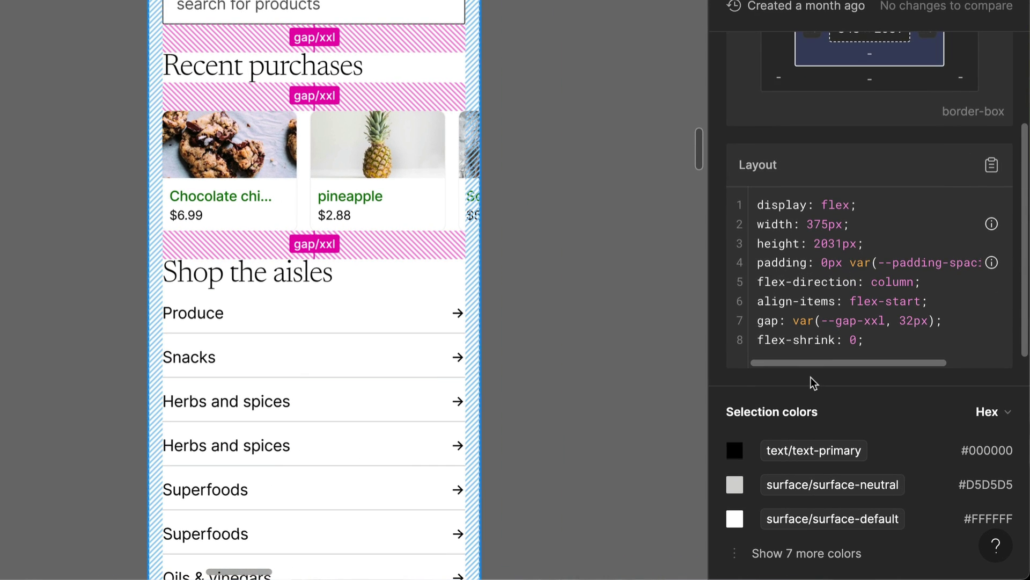
pyautogui.scroll(-2, 811, 377)
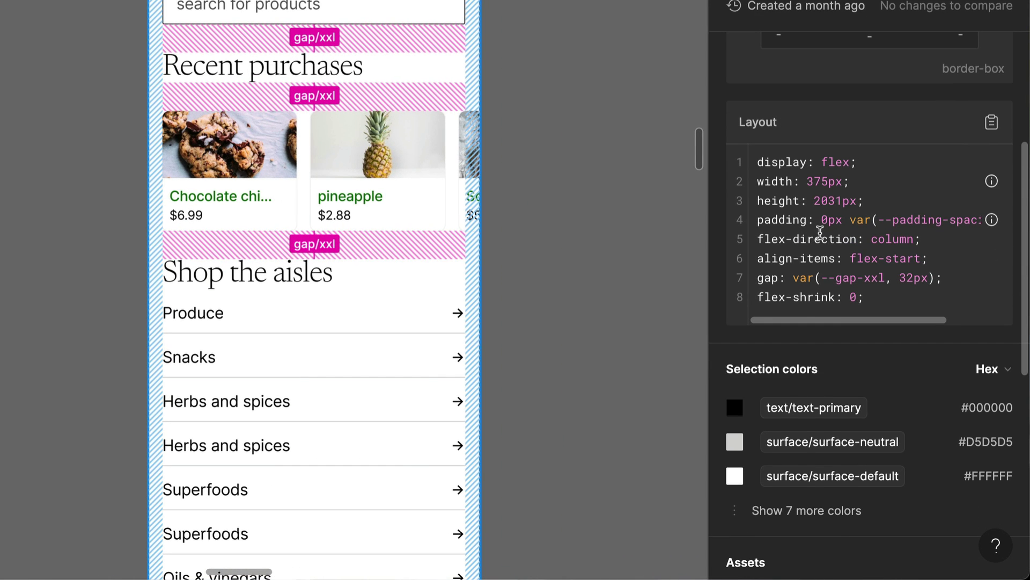
pyautogui.scroll(5, 819, 233)
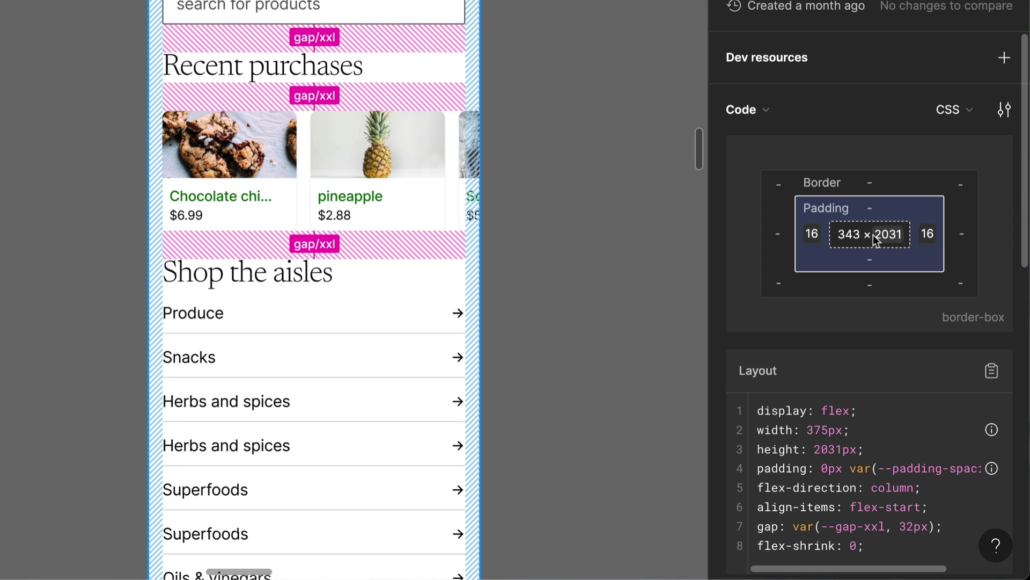
pyautogui.scroll(-1, 874, 237)
pyautogui.scroll(-4, 866, 238)
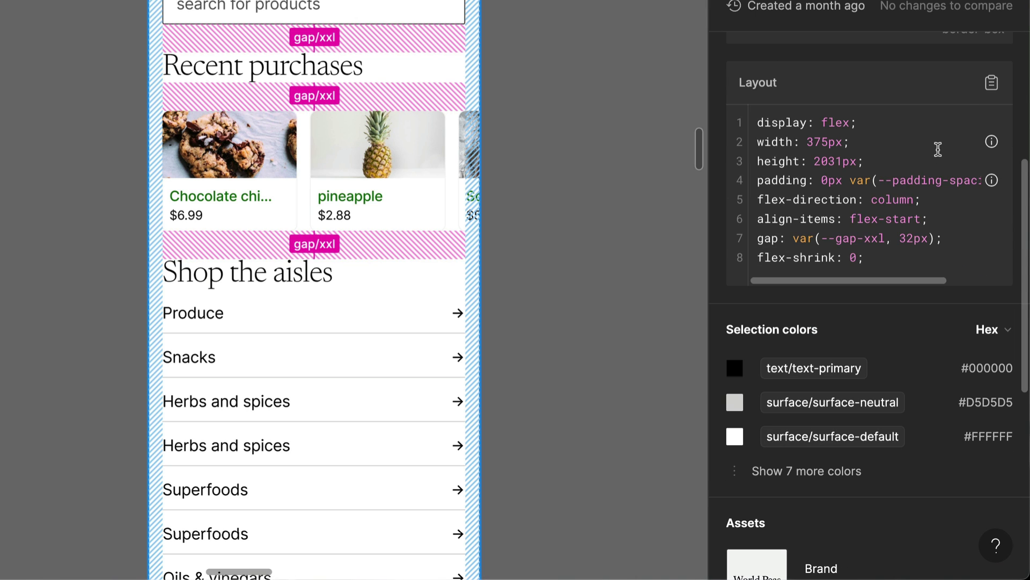
pyautogui.click(992, 83)
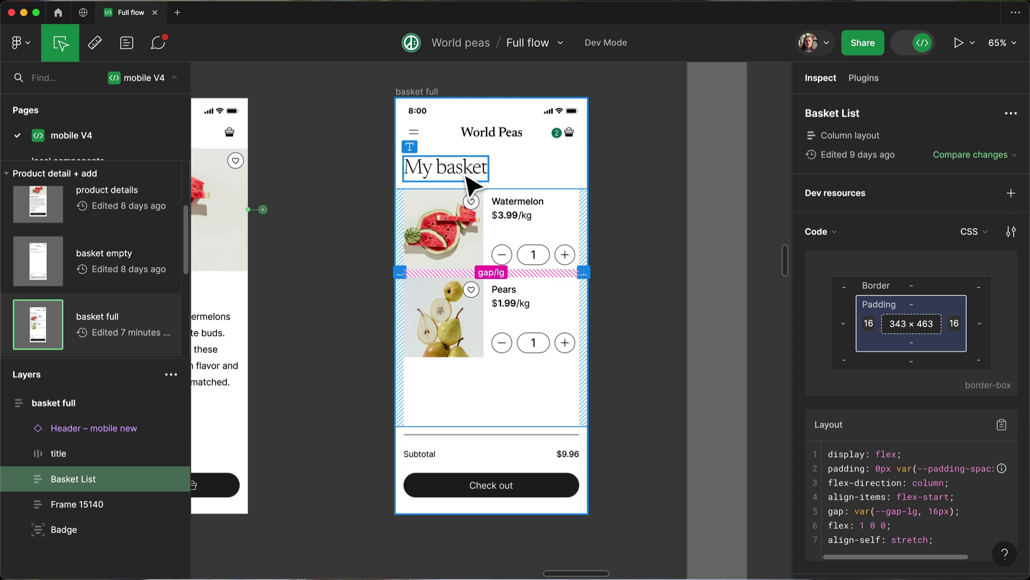
pyautogui.click(469, 172)
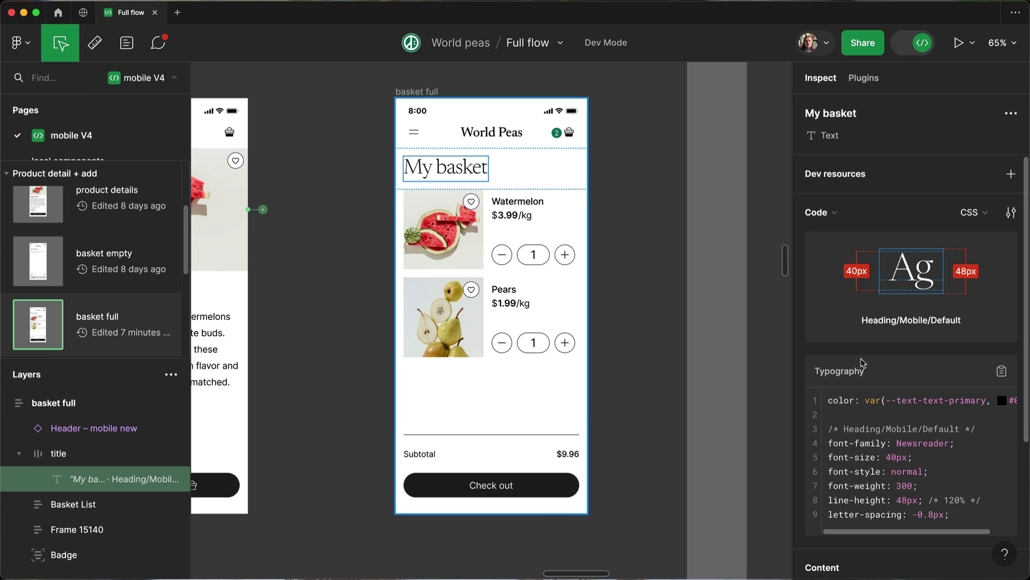
pyautogui.scroll(-2, 929, 351)
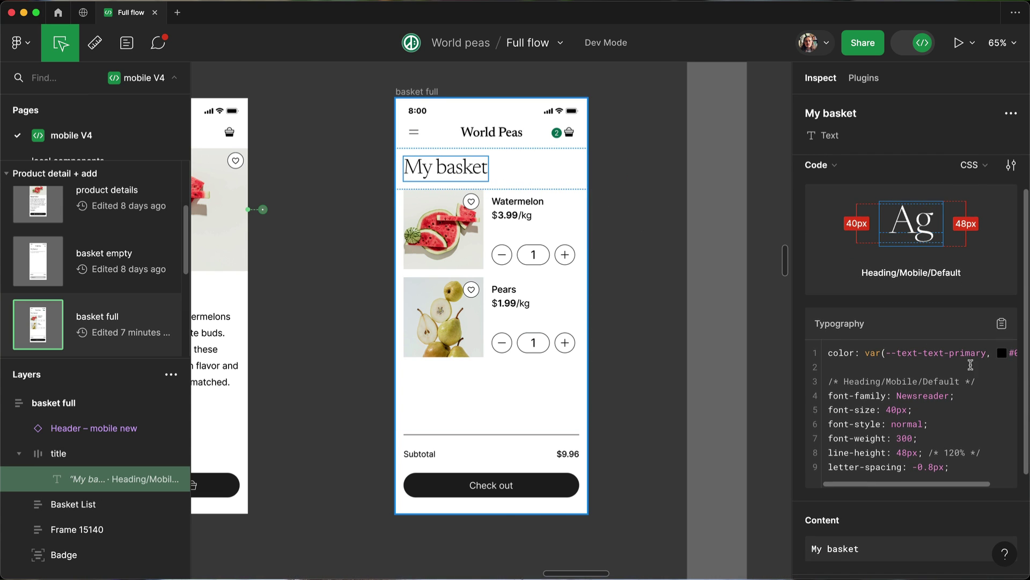
# Copy the heading's typography CSS, switch code units to rem, and copy the Badge's style CSS
pyautogui.click(1001, 324)
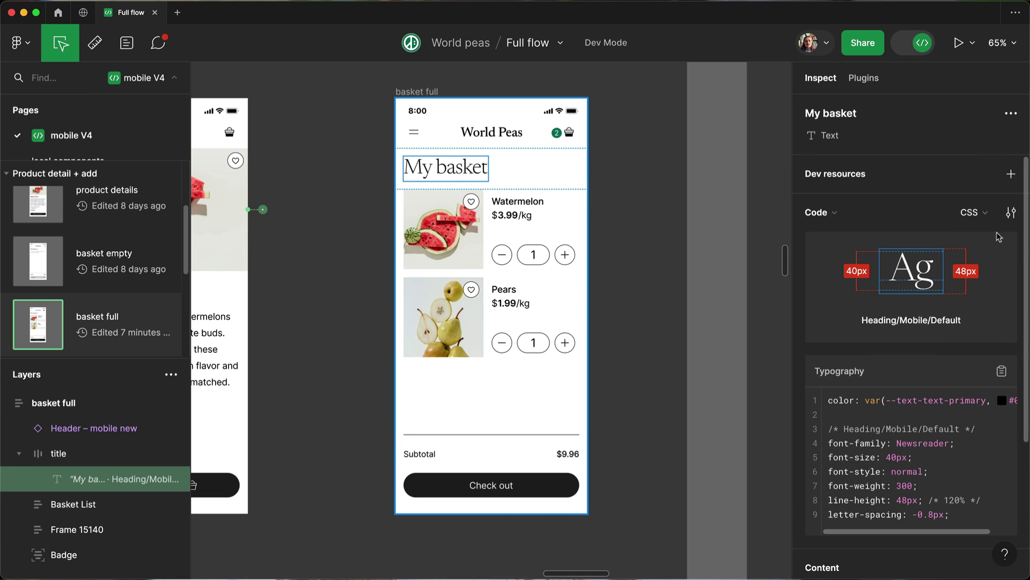
pyautogui.click(1008, 216)
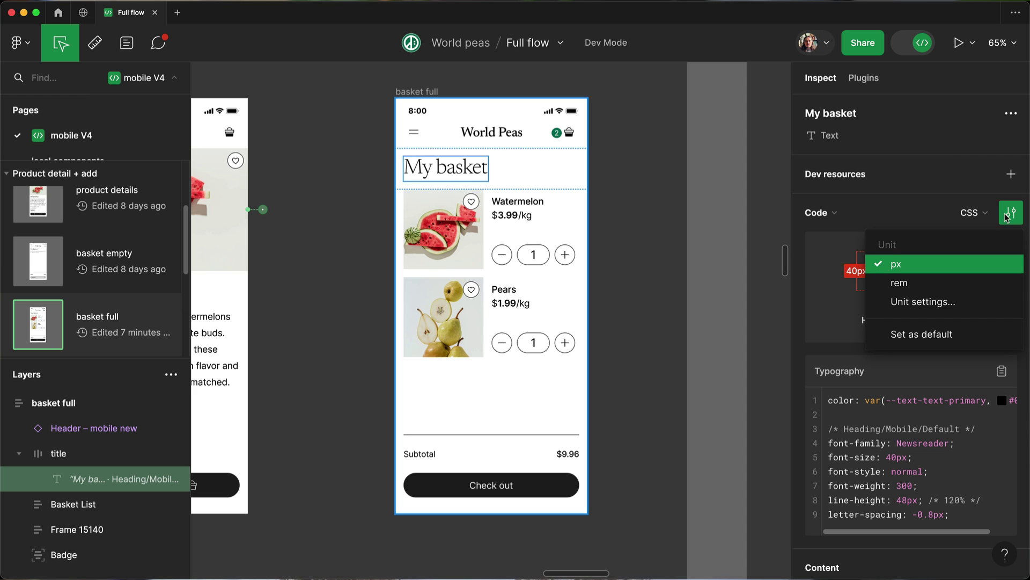
pyautogui.click(941, 284)
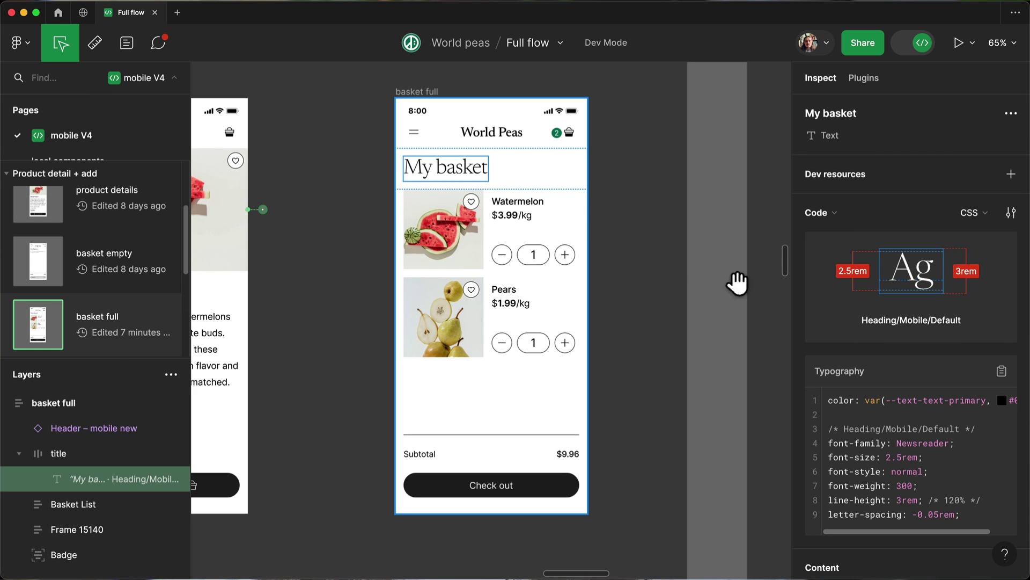
pyautogui.scroll(5, 564, 137)
pyautogui.click(579, 147)
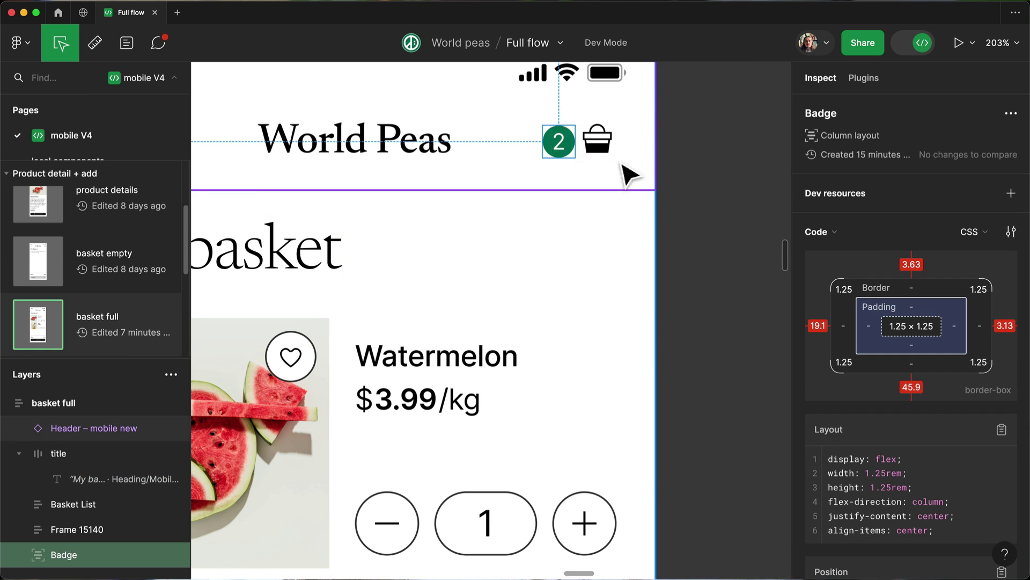
pyautogui.scroll(-1, 868, 303)
pyautogui.scroll(-2, 873, 303)
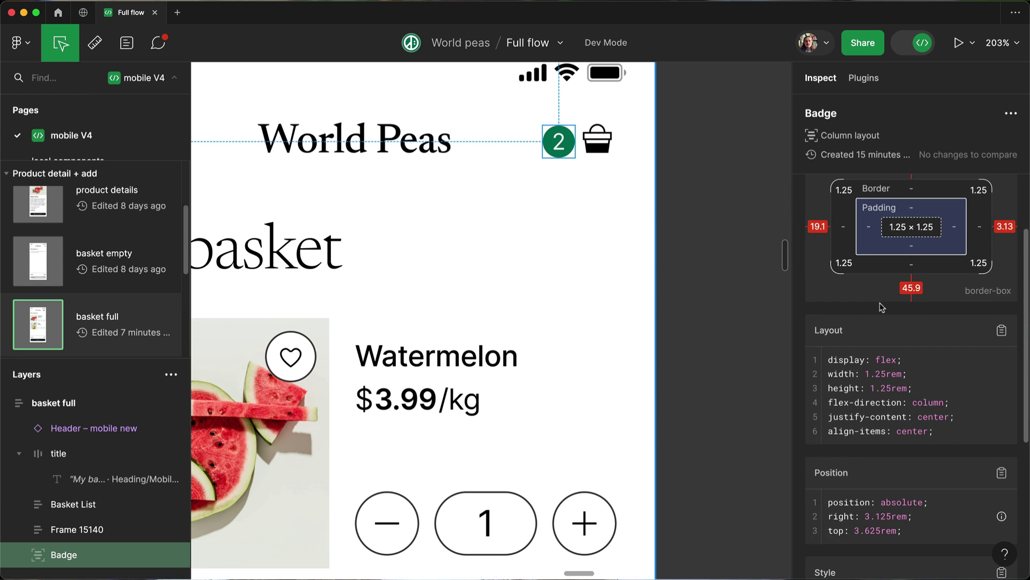
pyautogui.scroll(-2, 880, 302)
pyautogui.scroll(-3, 882, 307)
pyautogui.scroll(-1, 883, 308)
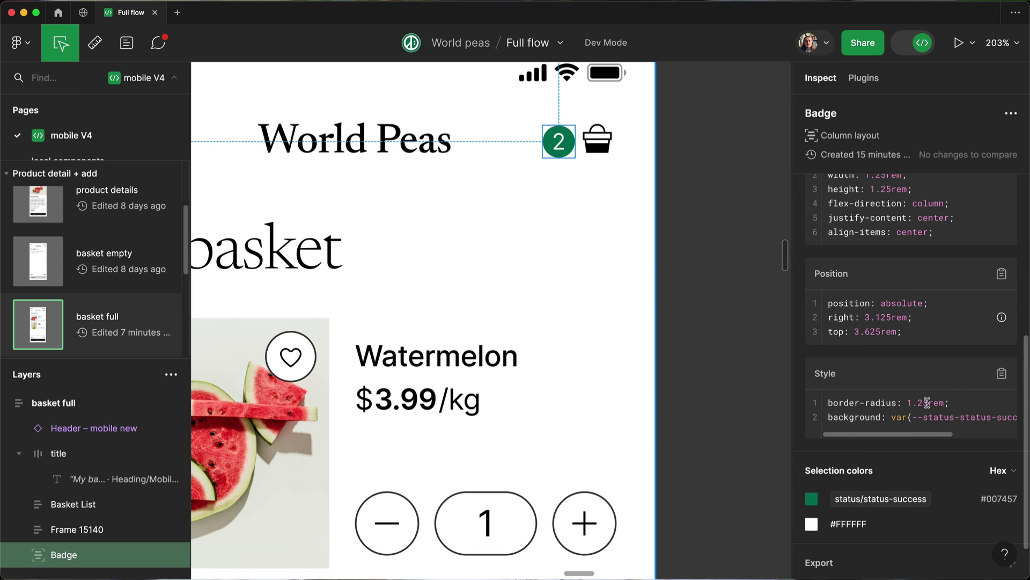
pyautogui.click(1001, 374)
pyautogui.scroll(-3, 894, 294)
pyautogui.scroll(-1, 906, 302)
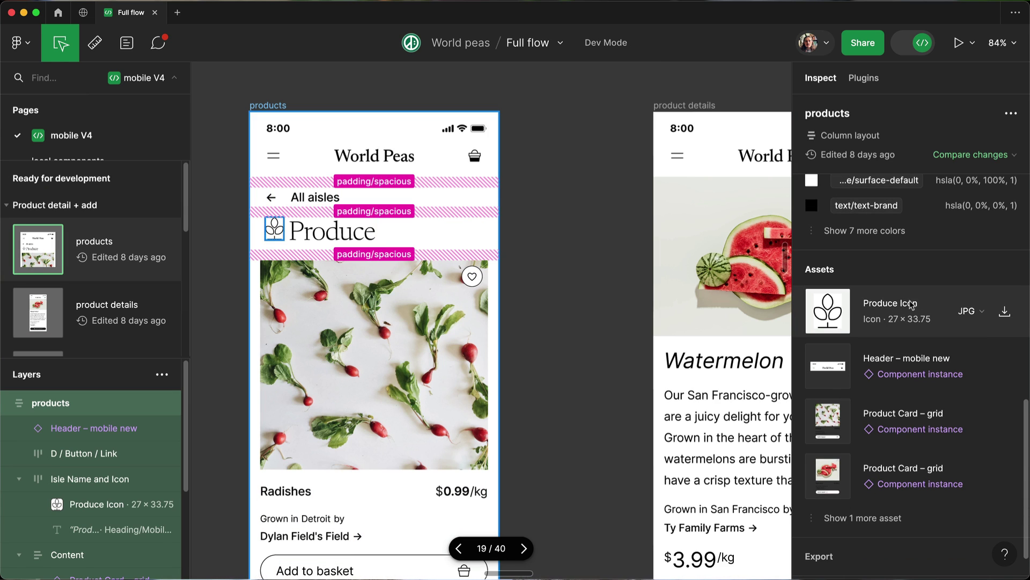
# Set Produce Icon's export format to SVG, then choose Export from the file menu
pyautogui.click(979, 307)
pyautogui.click(987, 330)
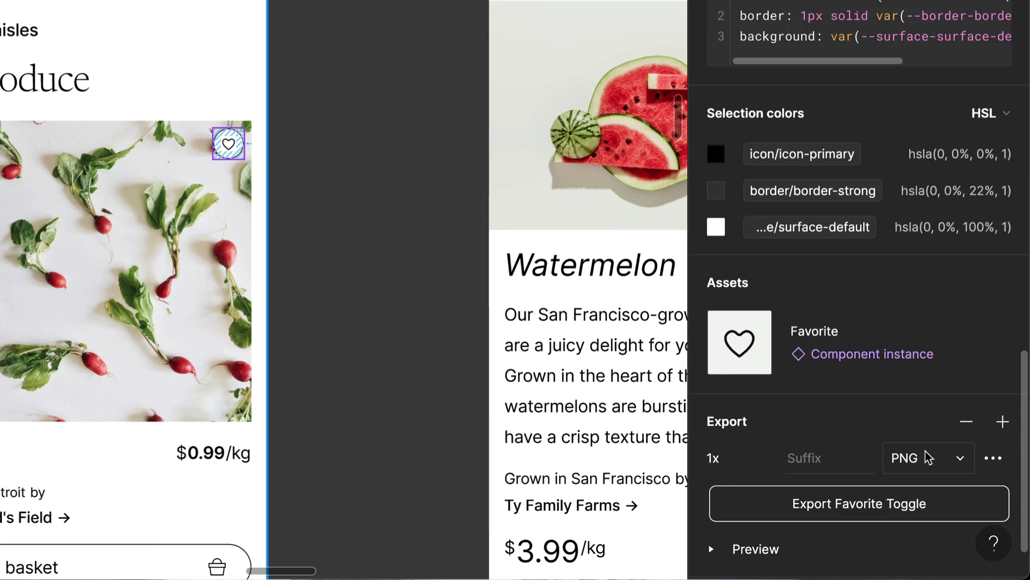
pyautogui.scroll(-1, 928, 457)
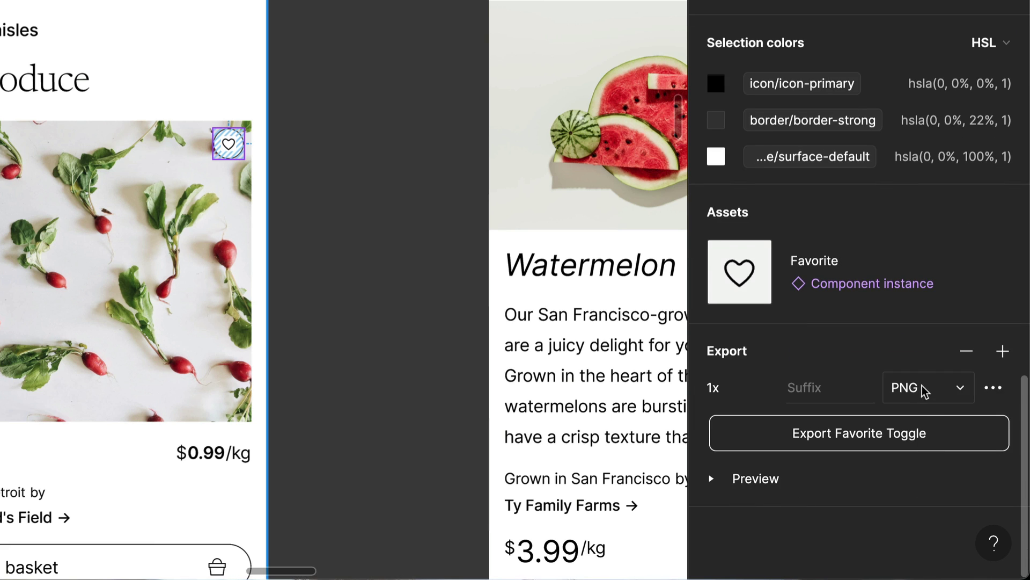
pyautogui.click(924, 388)
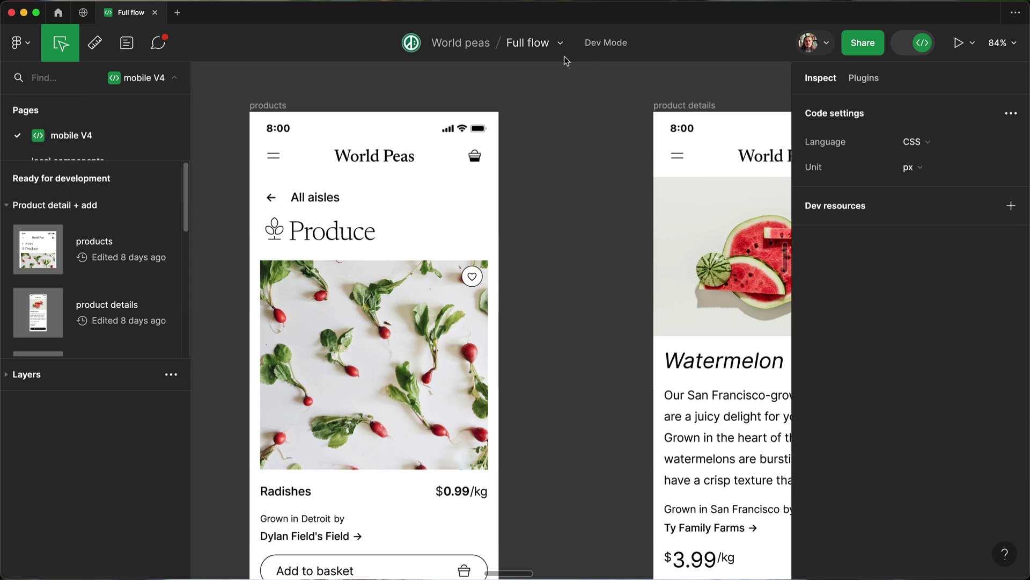
pyautogui.click(561, 47)
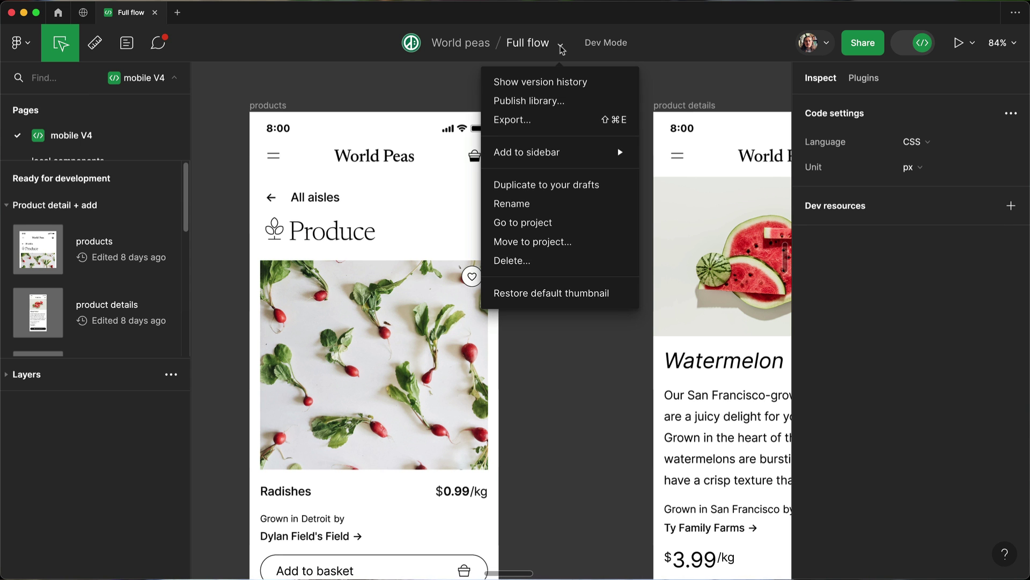
pyautogui.click(542, 122)
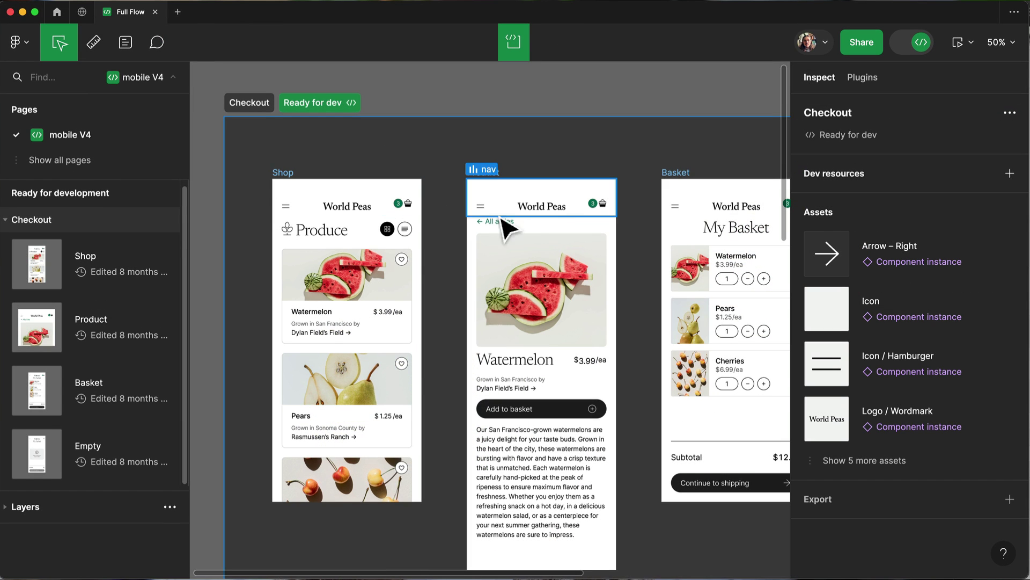
# Preview the Shop prototype and view the Watermelon and Pears product screens
pyautogui.click(947, 52)
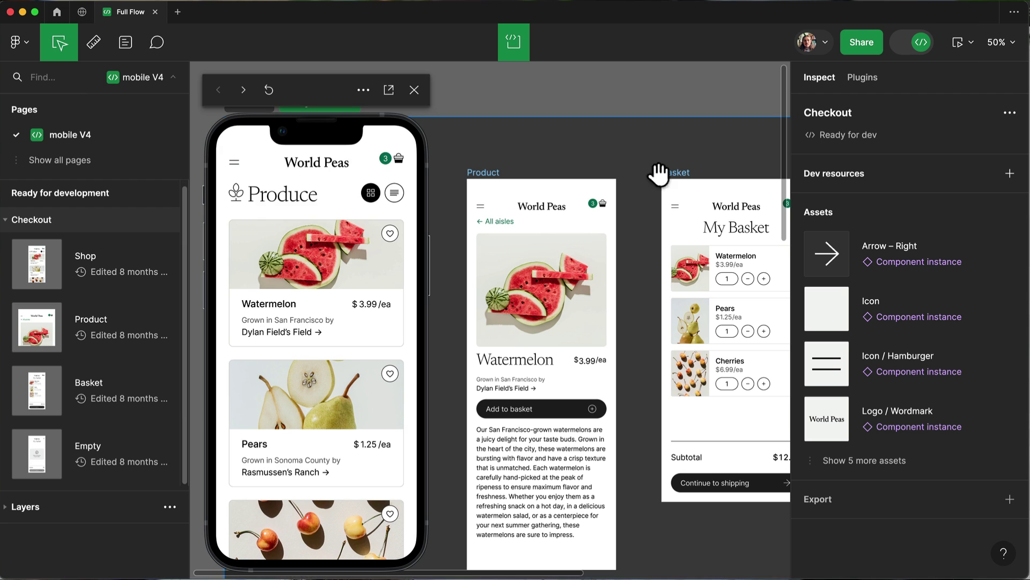
pyautogui.click(316, 275)
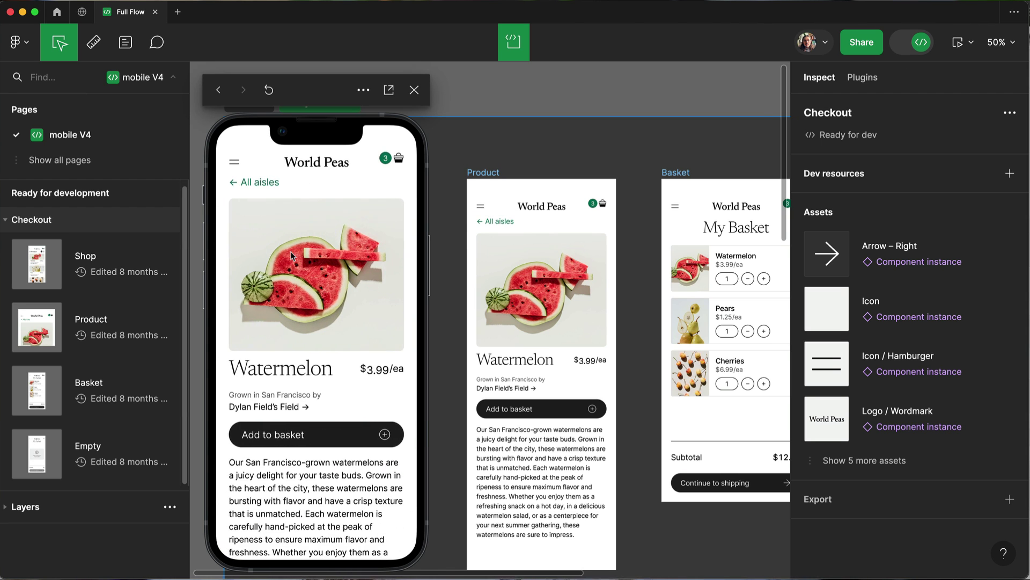
pyautogui.click(266, 187)
pyautogui.scroll(-3, 282, 233)
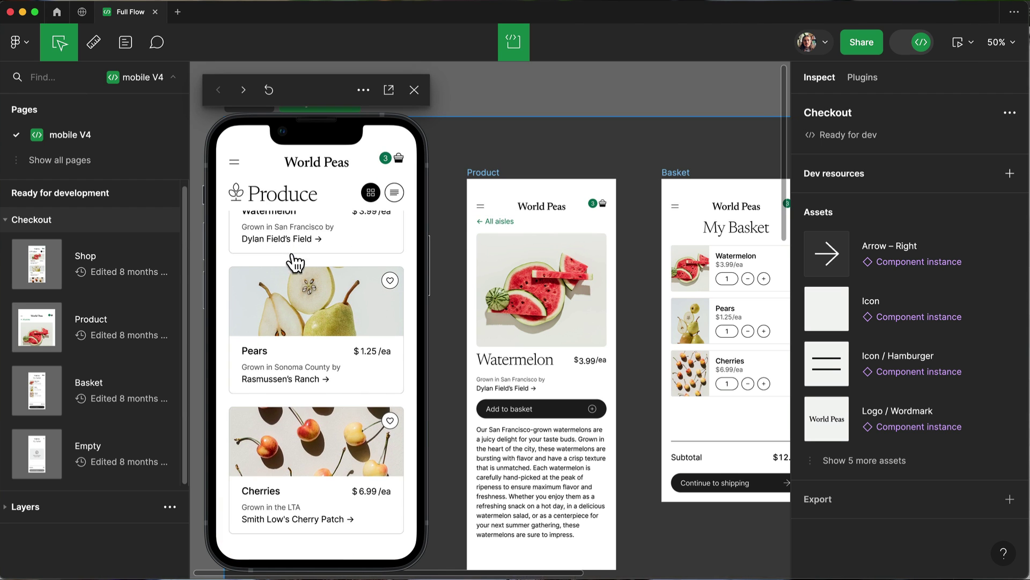
pyautogui.click(293, 324)
pyautogui.click(260, 182)
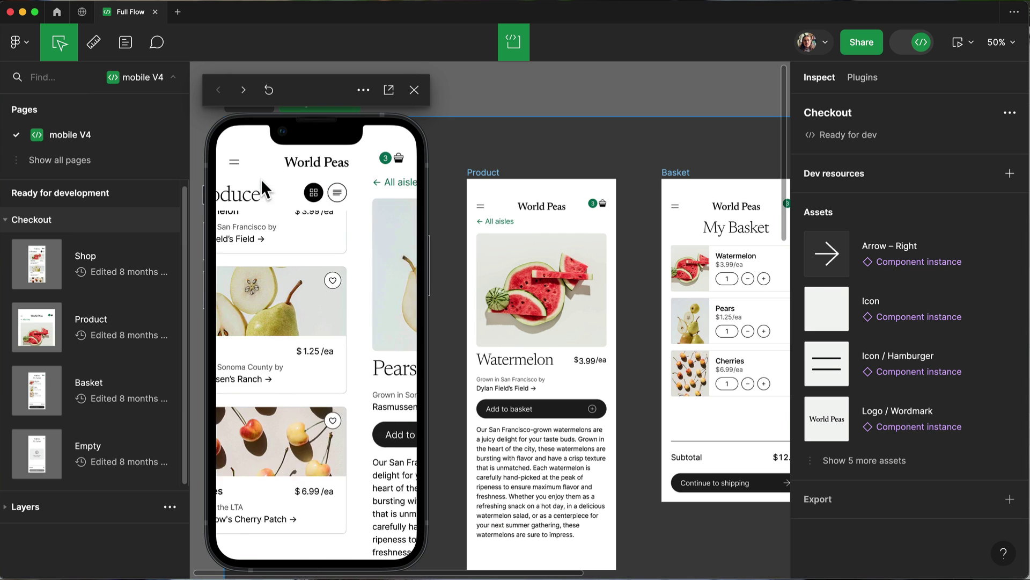
# Turn on Follow active frame, then go from the Pears page to My Basket
pyautogui.click(363, 98)
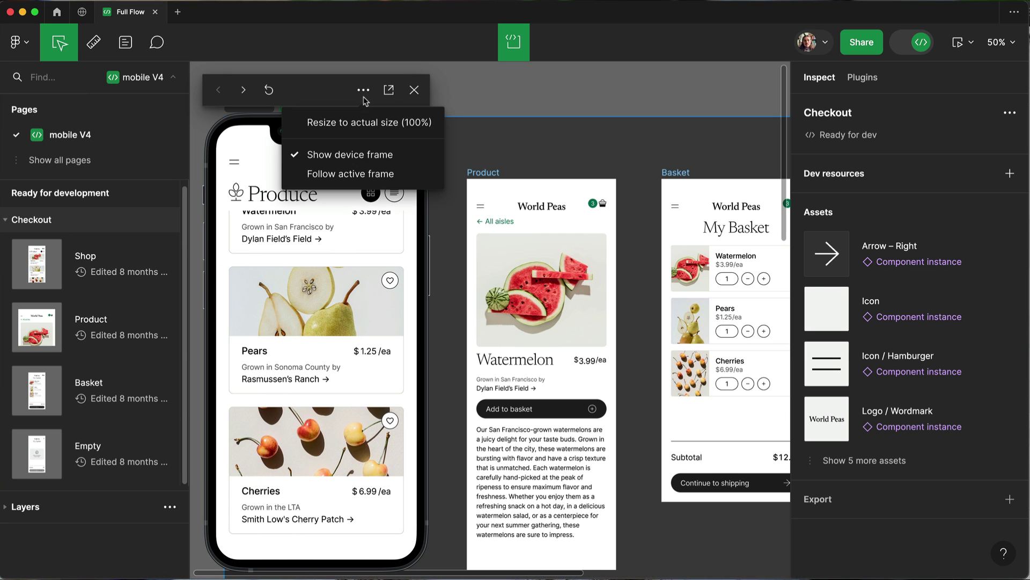
pyautogui.click(405, 172)
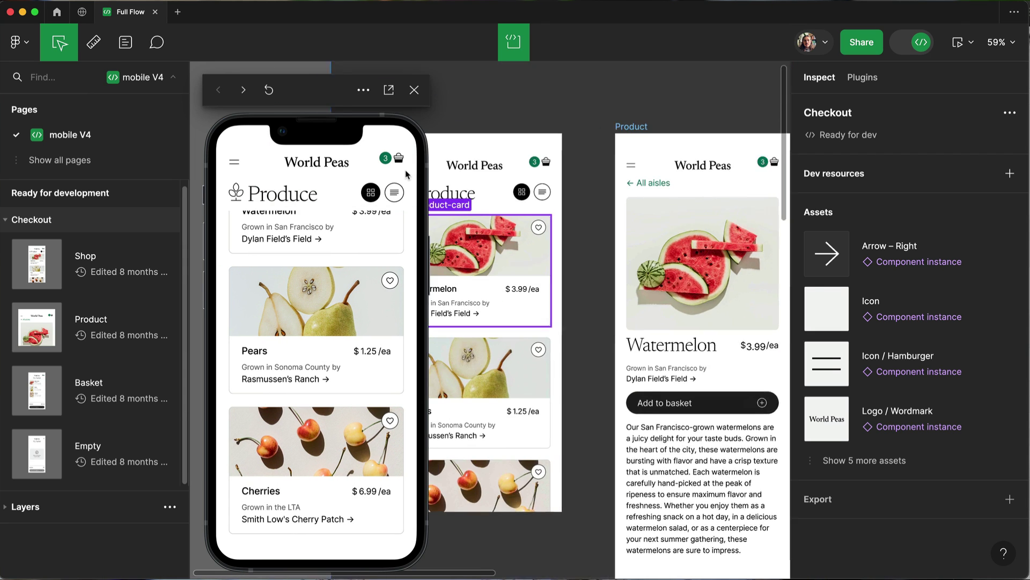
pyautogui.click(314, 298)
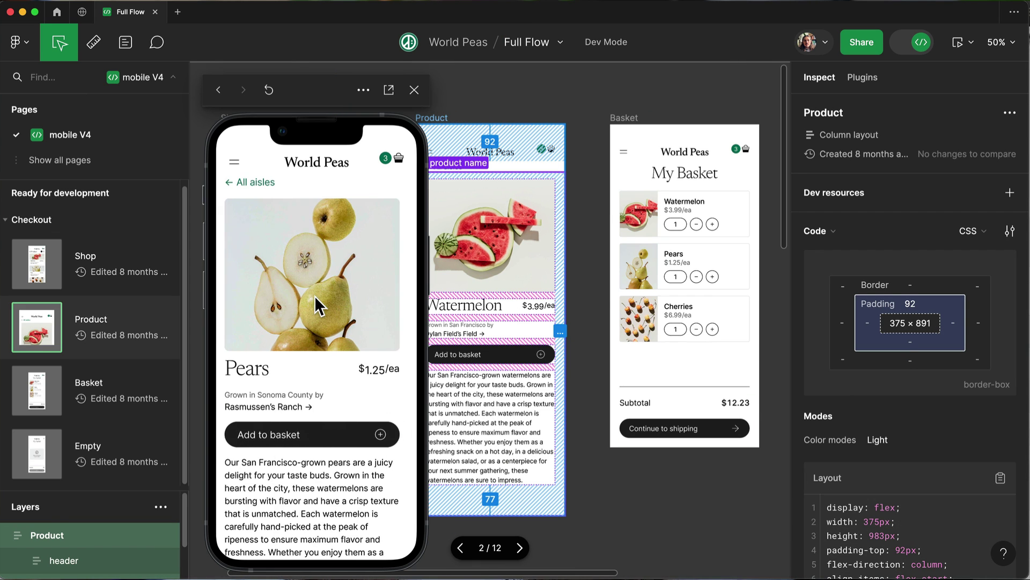
pyautogui.click(397, 166)
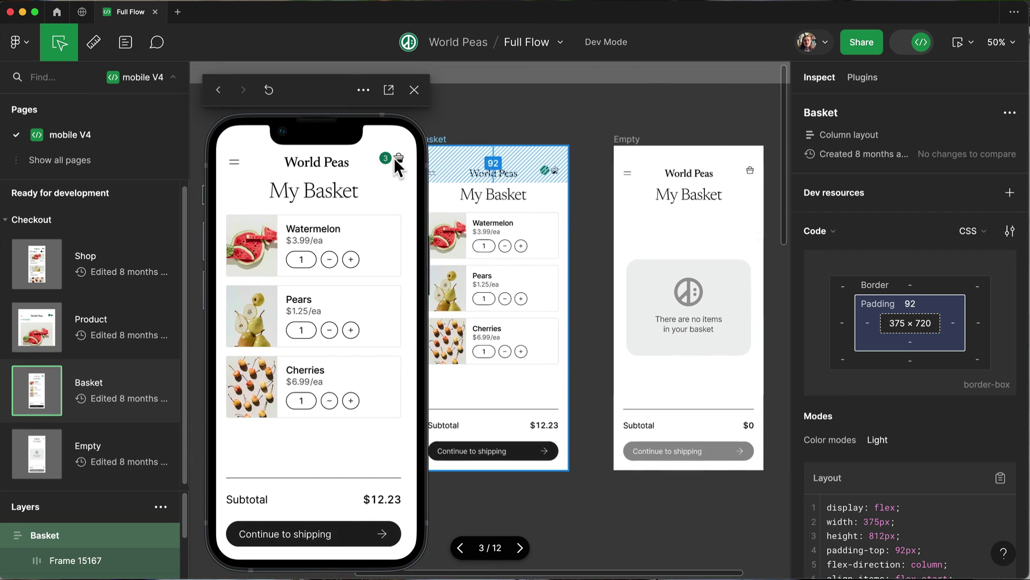
# Increase Cherries, then remove Cherries, Pears and Watermelon to empty the basket
pyautogui.click(353, 401)
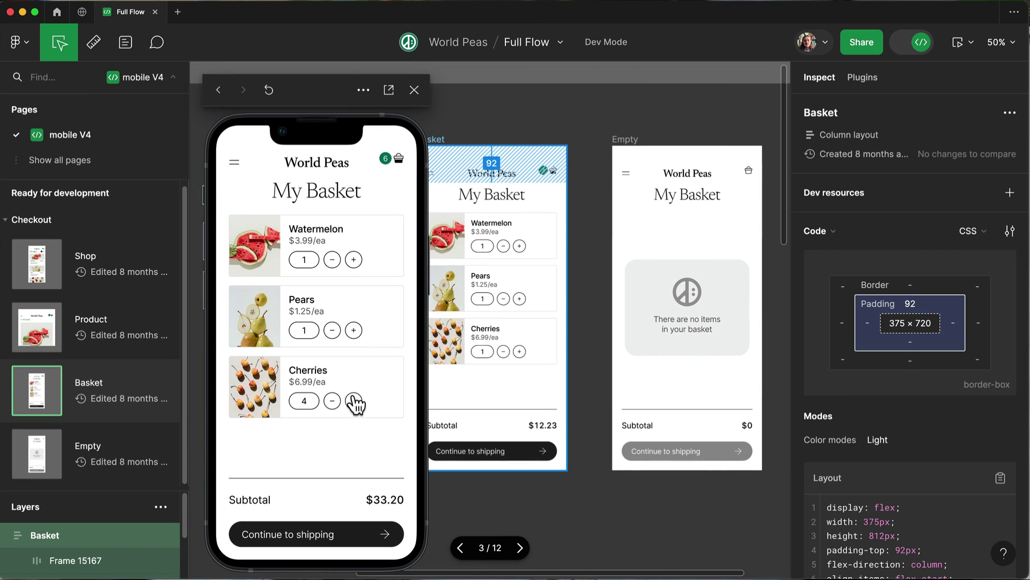
pyautogui.click(333, 399)
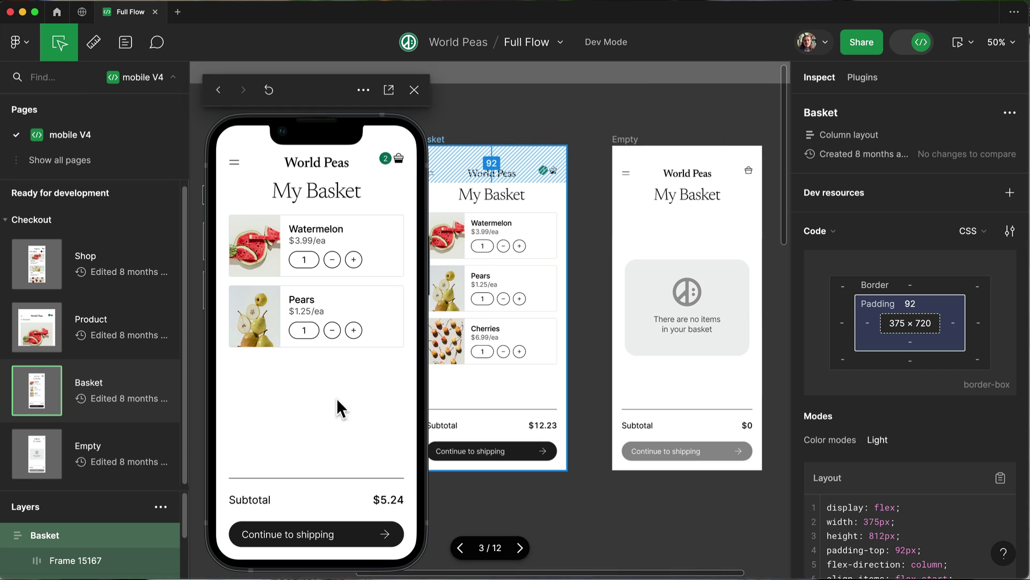
pyautogui.click(332, 330)
pyautogui.click(332, 260)
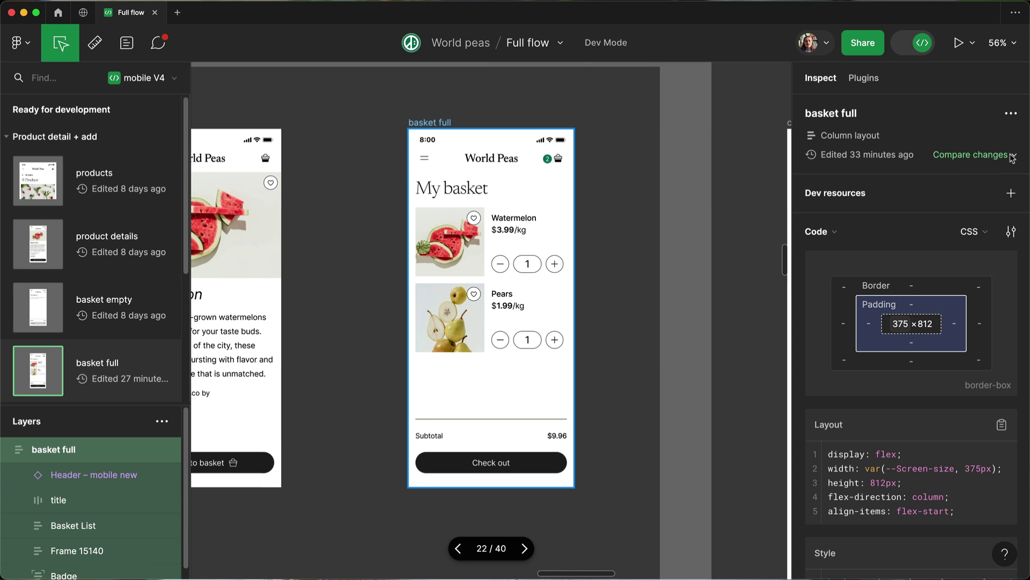
# Compare basket full with previous versions, view the added Badge's CSS, and switch to Overlay
pyautogui.click(1012, 156)
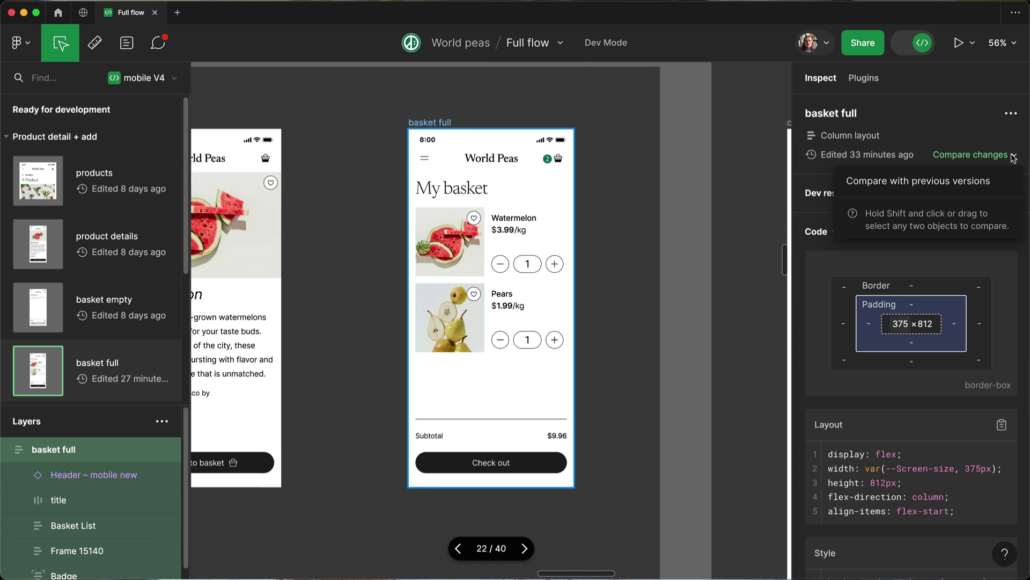
pyautogui.click(954, 182)
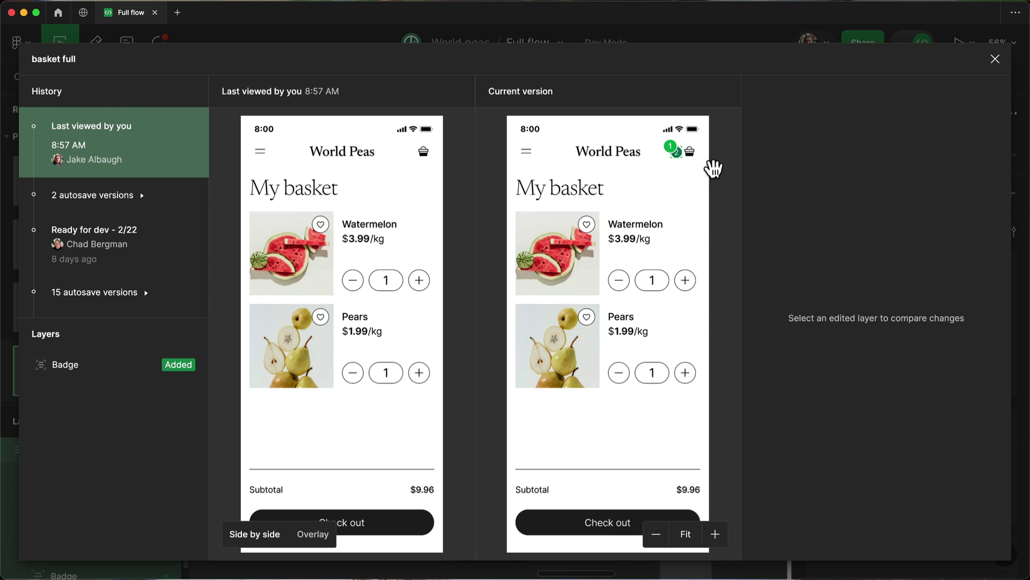
pyautogui.click(673, 151)
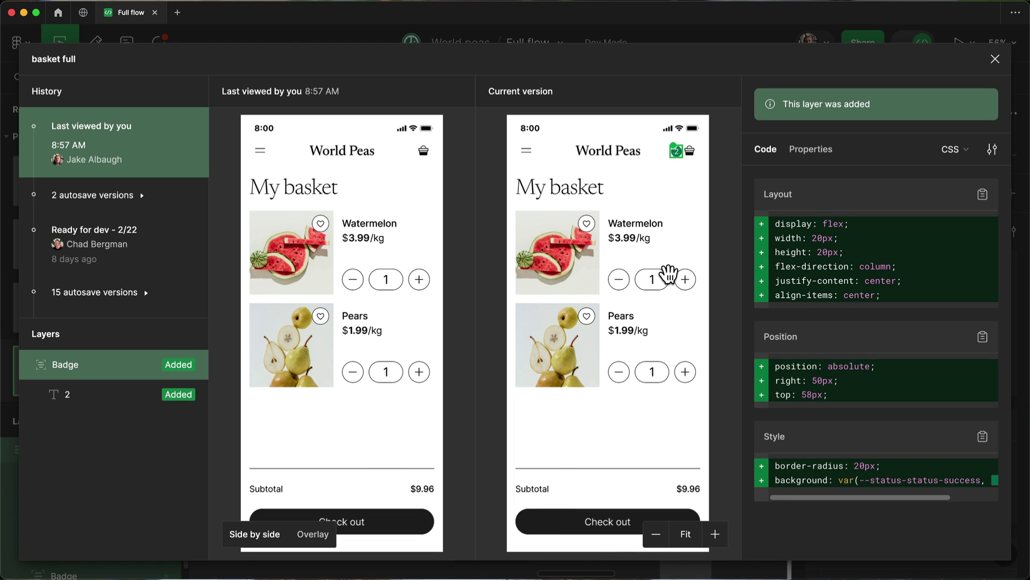
pyautogui.click(314, 533)
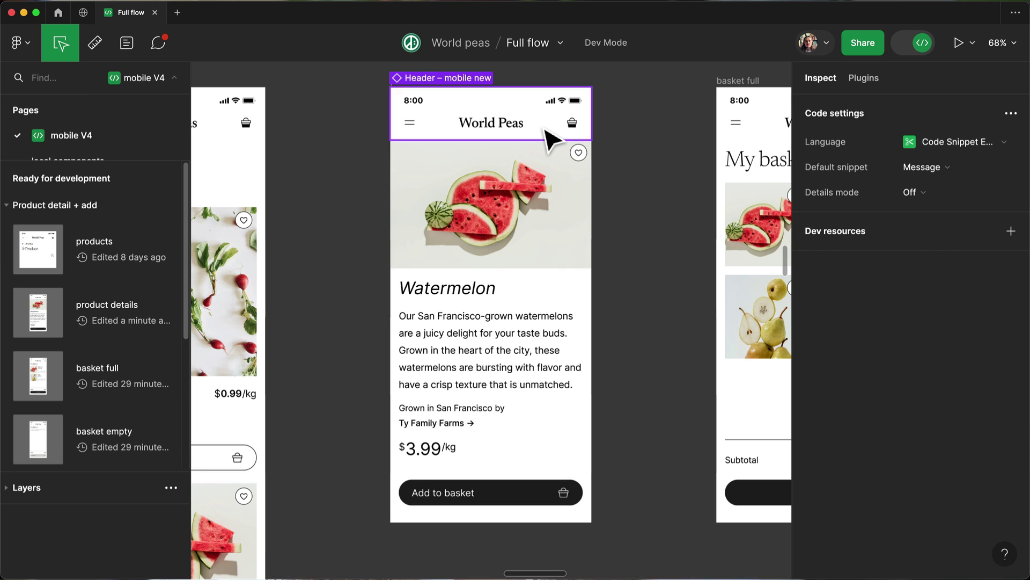
# Inspect the Header, Basket Filled, Favorite Toggle and Add to basket components, then playground the button
pyautogui.click(550, 139)
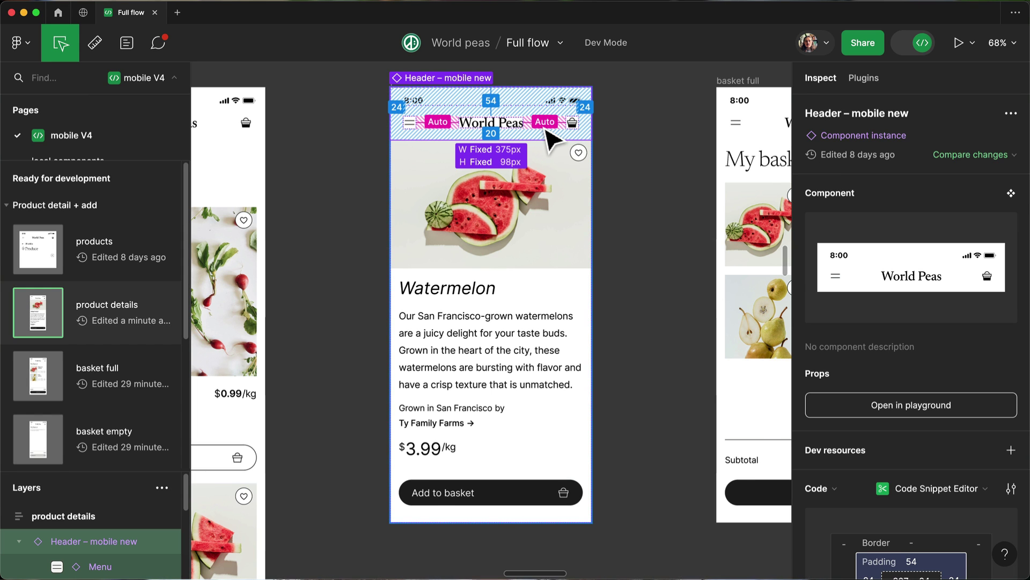
pyautogui.click(577, 136)
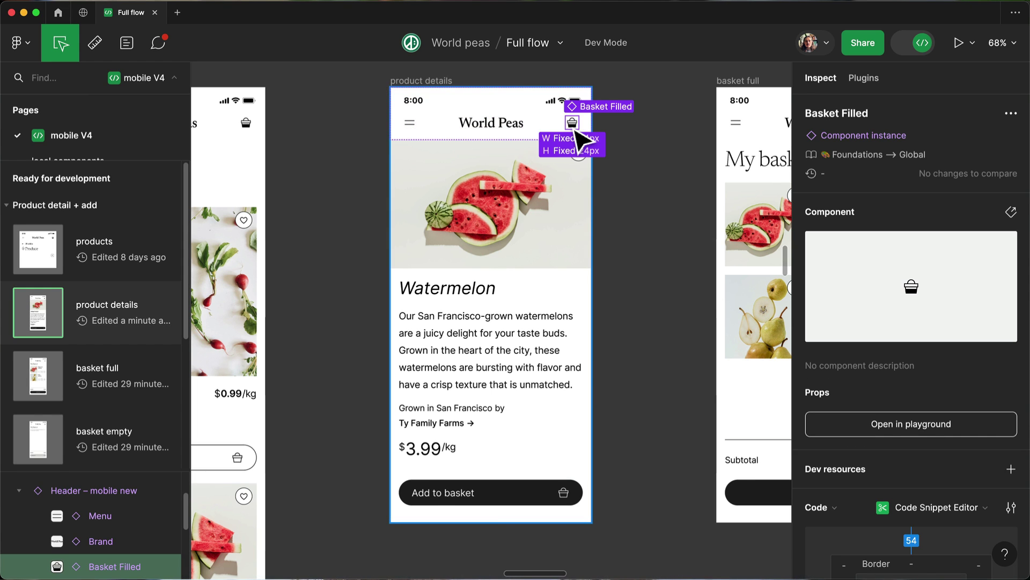
pyautogui.click(579, 153)
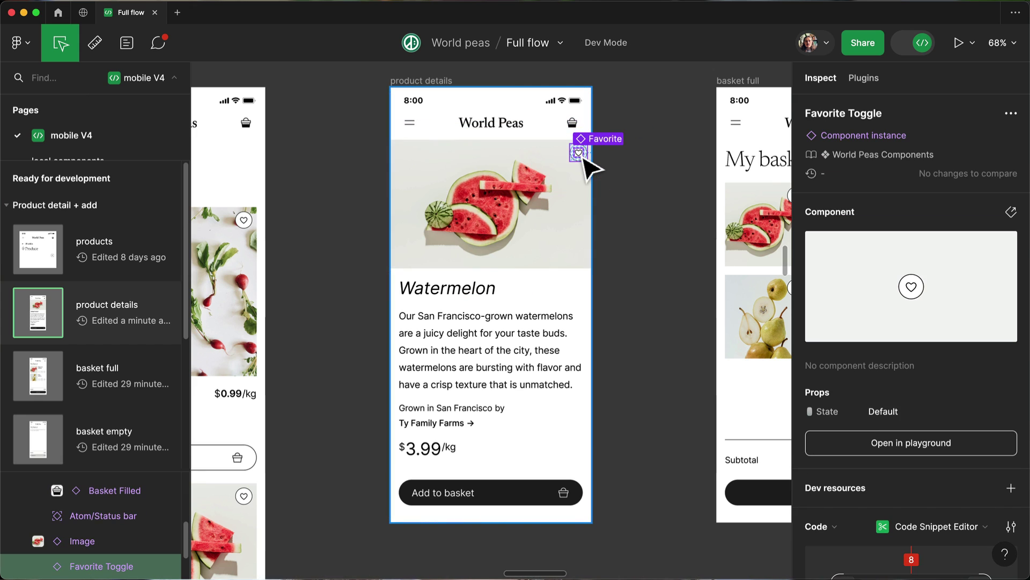
pyautogui.click(529, 500)
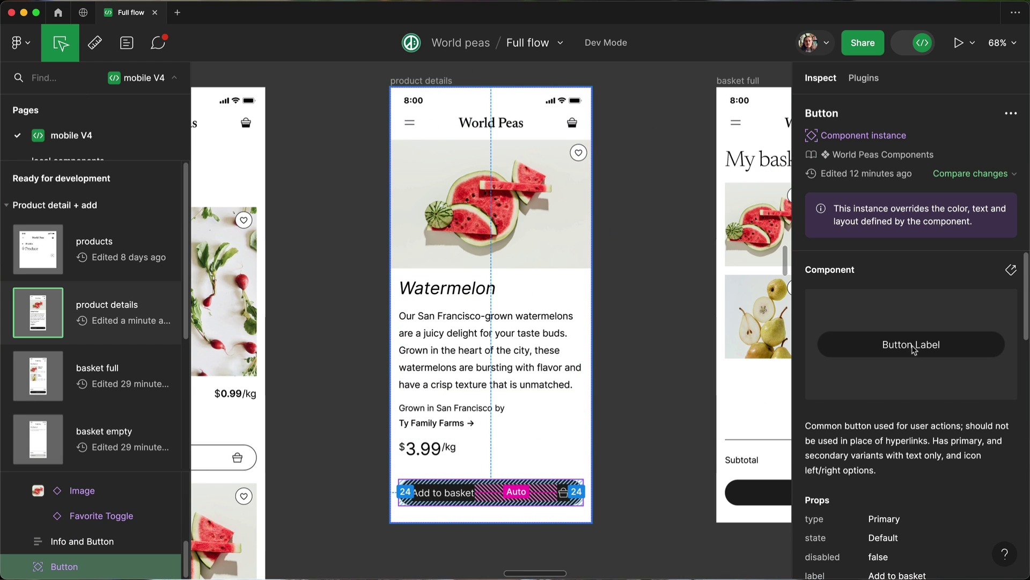
pyautogui.scroll(-2, 913, 350)
pyautogui.scroll(-1, 909, 357)
pyautogui.scroll(-1, 905, 363)
pyautogui.scroll(-1, 900, 367)
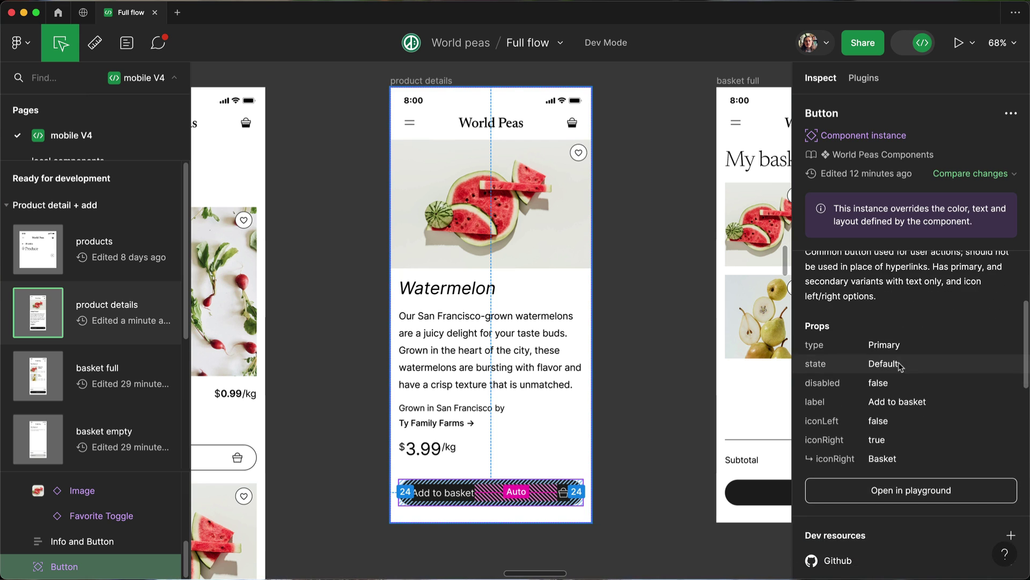
pyautogui.scroll(-1, 901, 366)
pyautogui.scroll(-3, 899, 367)
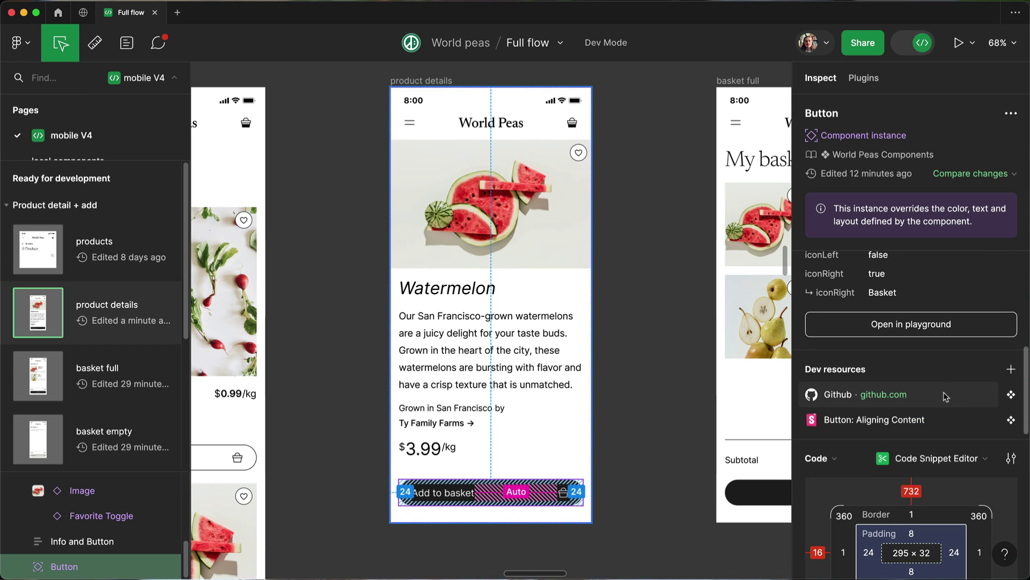
pyautogui.click(974, 326)
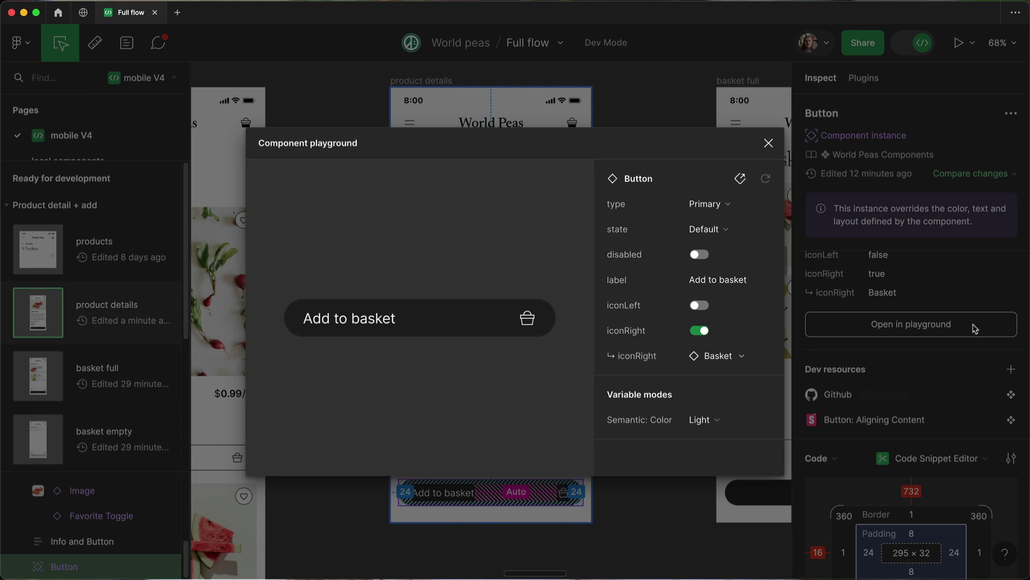
# Preview the button as Secondary in Hovered, Pressed and Default states, without the basket icon
pyautogui.click(706, 206)
pyautogui.click(704, 223)
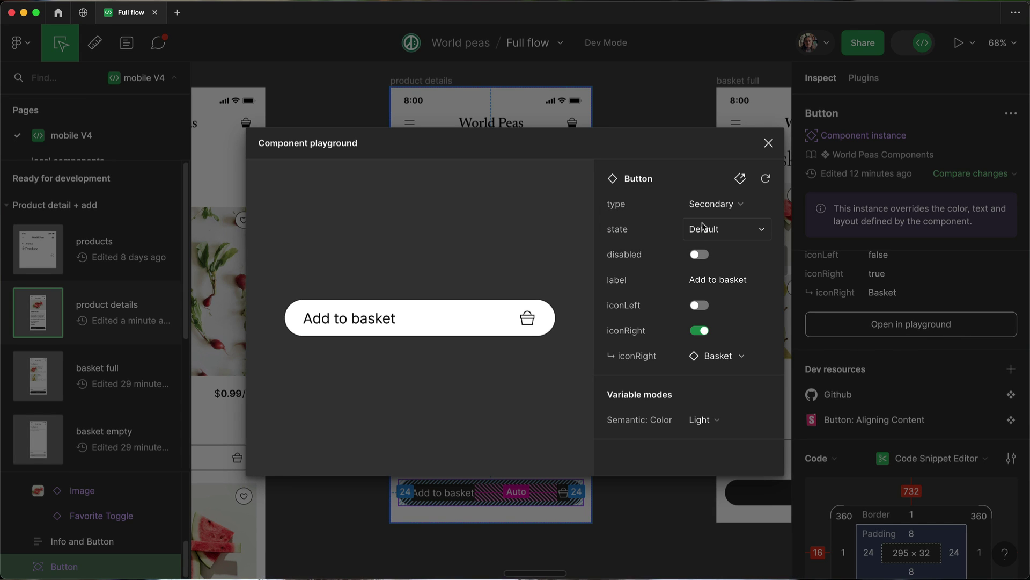
pyautogui.click(715, 231)
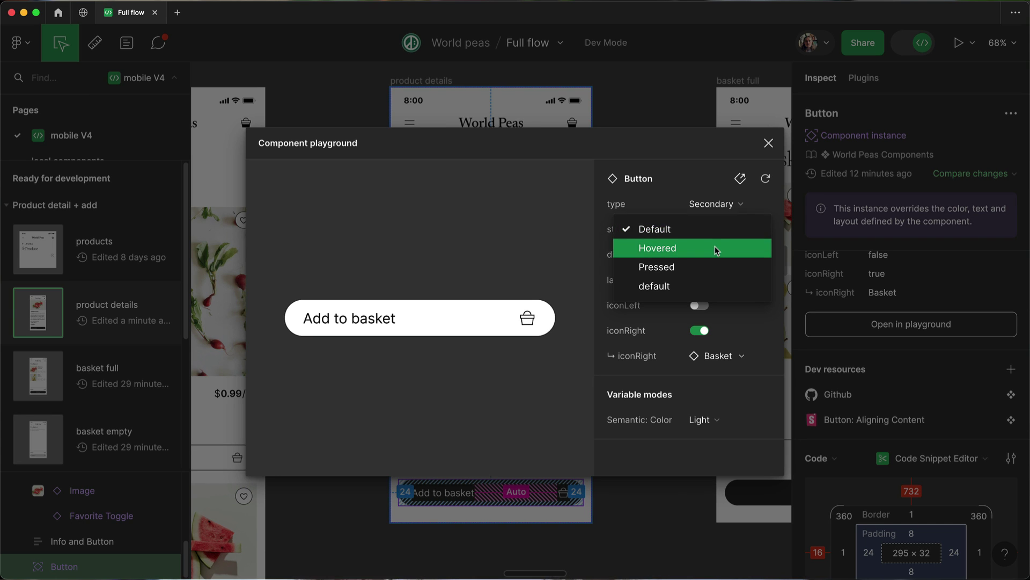
pyautogui.click(716, 251)
pyautogui.click(715, 246)
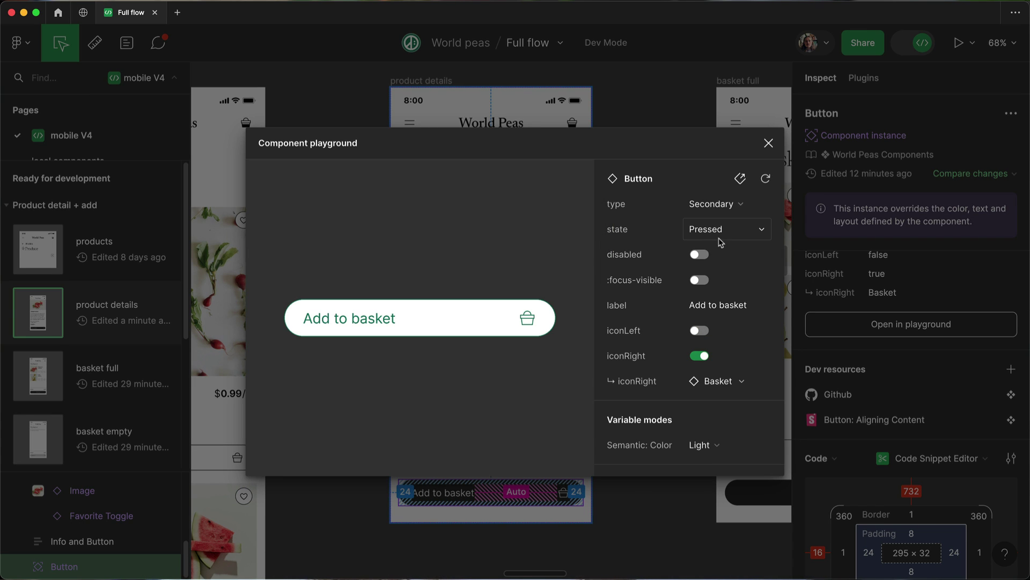
pyautogui.click(699, 193)
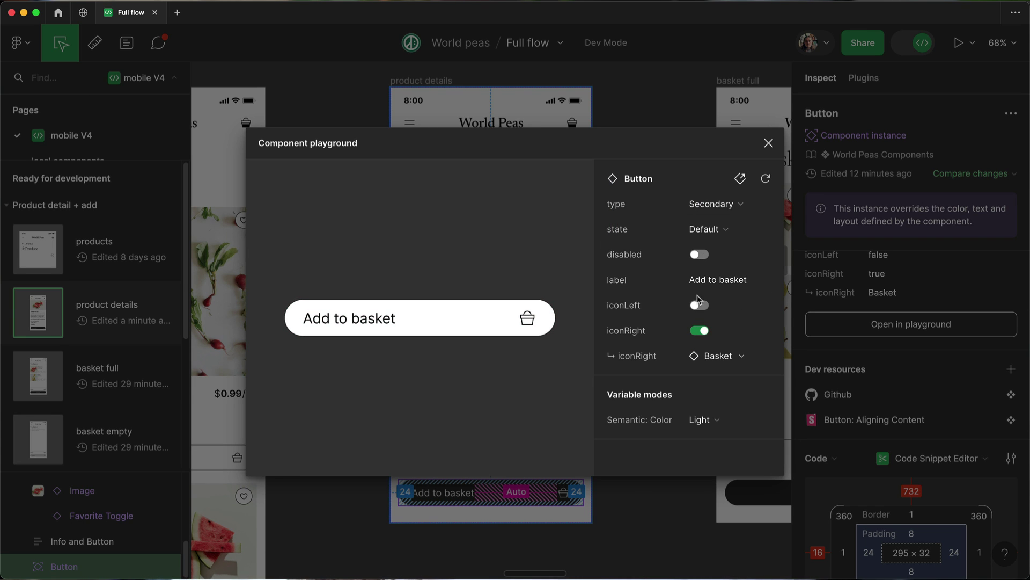
pyautogui.click(700, 331)
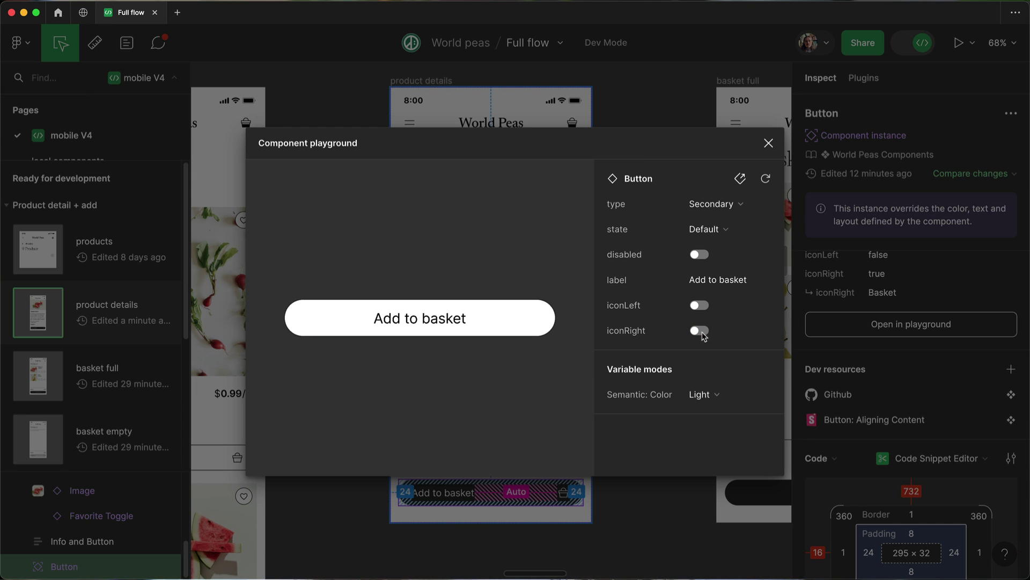
# Relabel the button 'Continue' and preview it in Dark colour mode
pyautogui.click(713, 281)
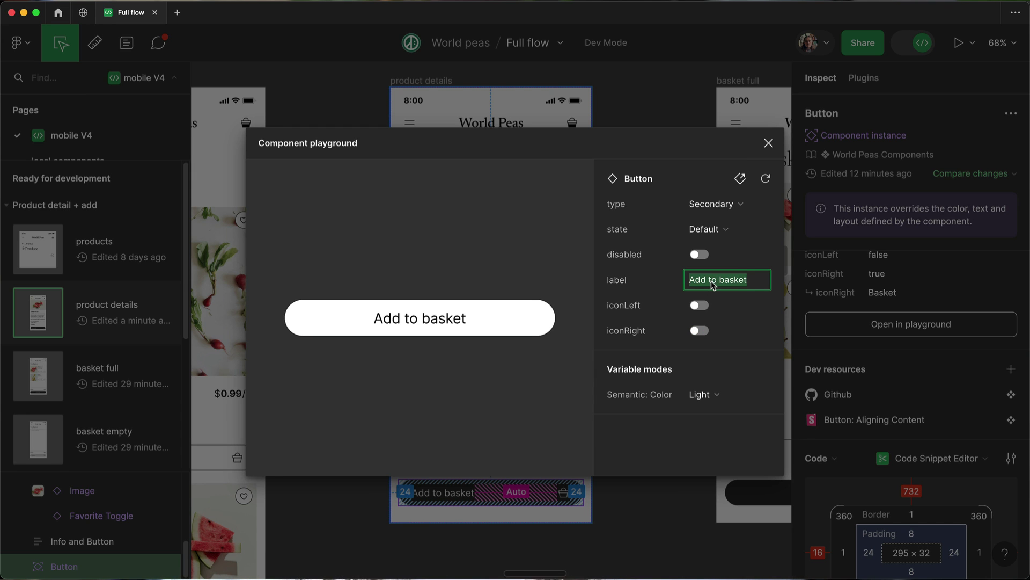
pyautogui.write('Continue')
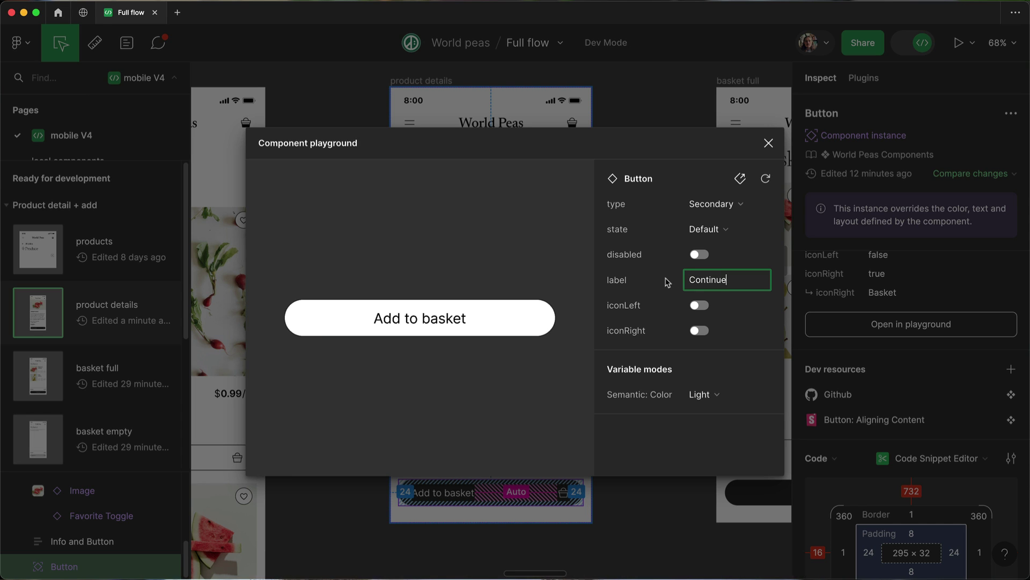
pyautogui.press('Return')
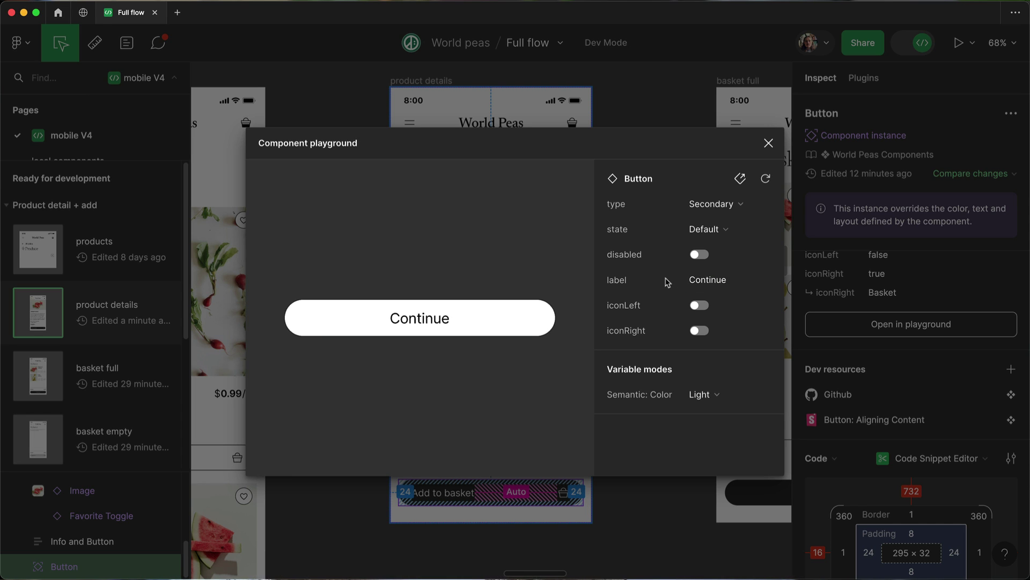
pyautogui.click(707, 395)
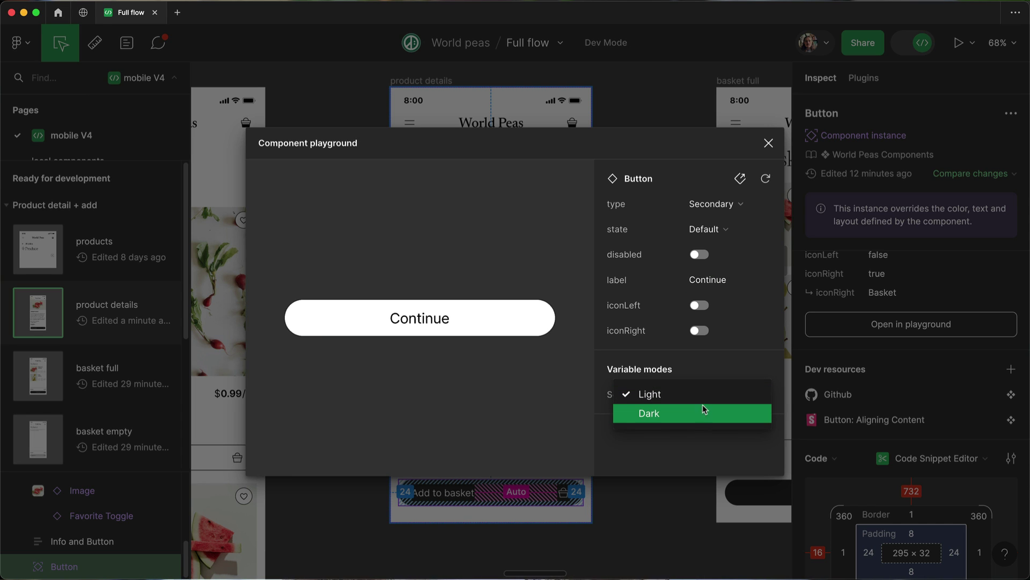
pyautogui.click(702, 416)
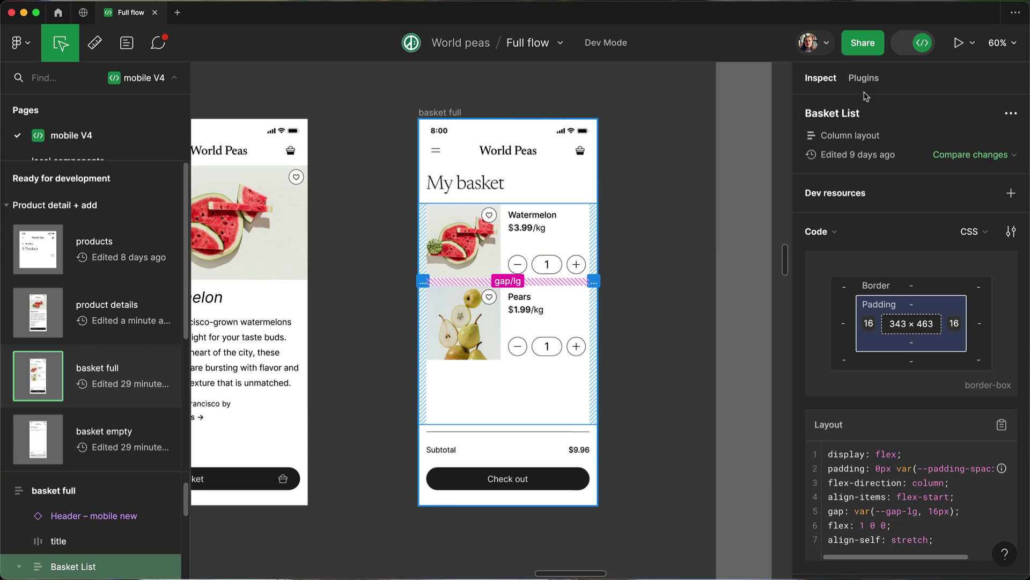
# Generate Anima React code for the Basket List and view its style.css and styleguide.css
pyautogui.click(865, 78)
pyautogui.moveTo(900, 209)
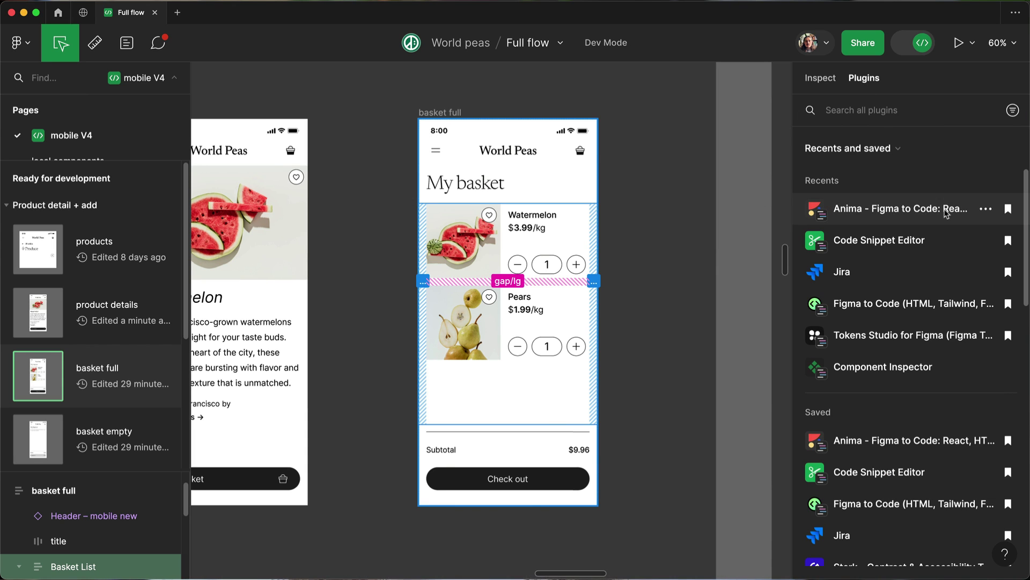
pyautogui.click(946, 213)
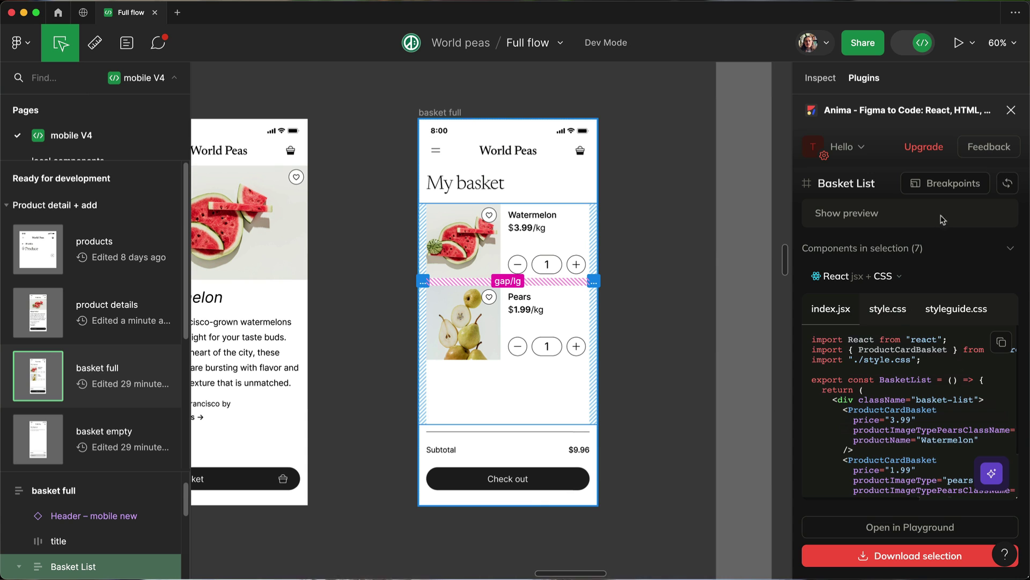
pyautogui.click(892, 314)
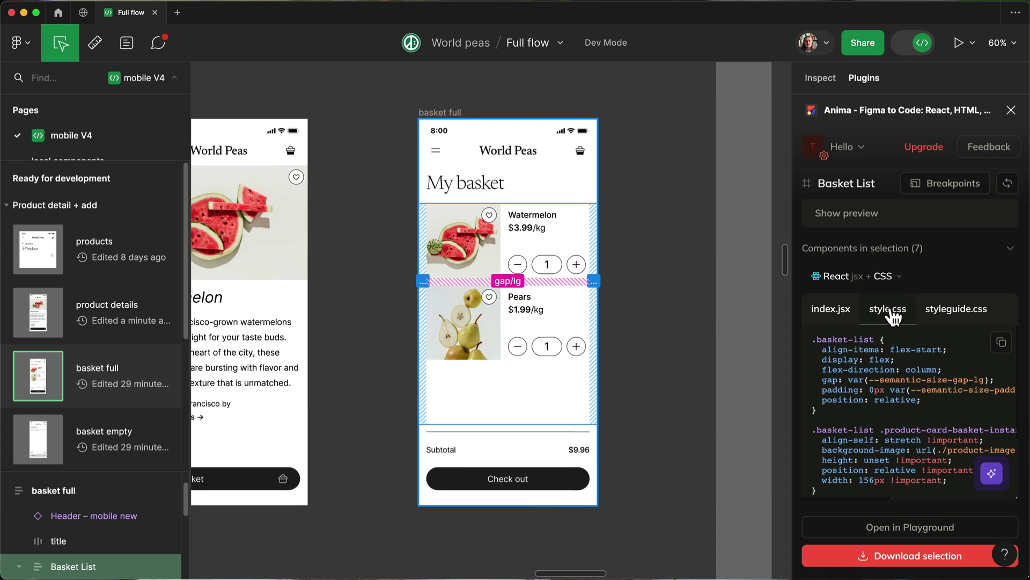
pyautogui.click(954, 314)
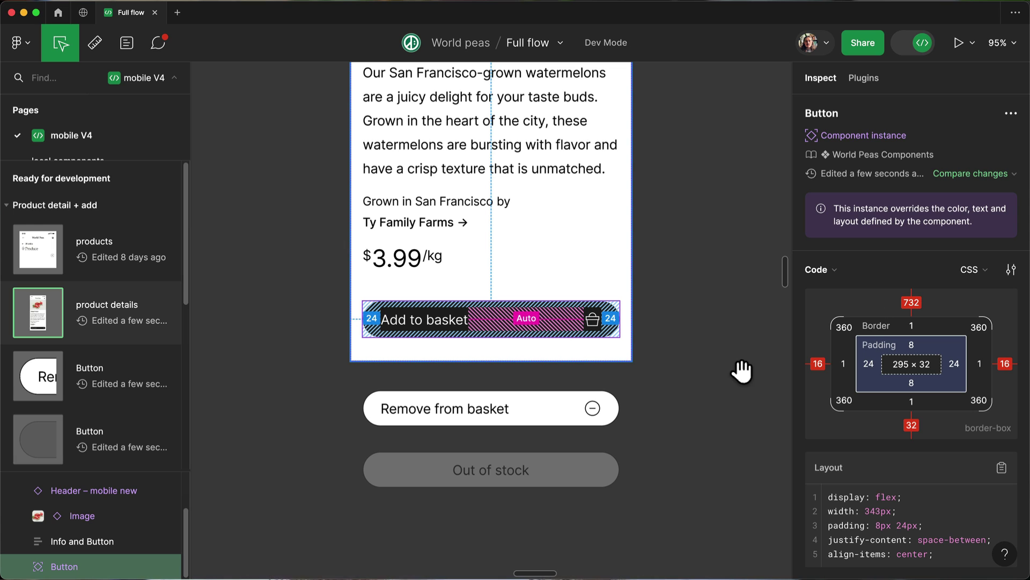
# Show Code Snippet Editor React code for the Remove from basket and Out of stock buttons
pyautogui.click(975, 269)
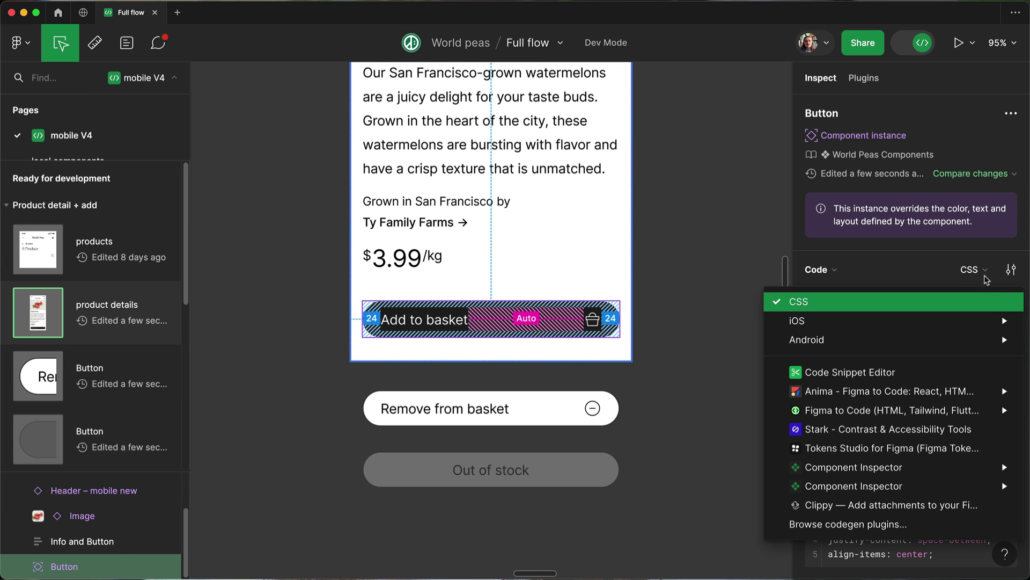
pyautogui.click(930, 372)
pyautogui.scroll(-2, 926, 371)
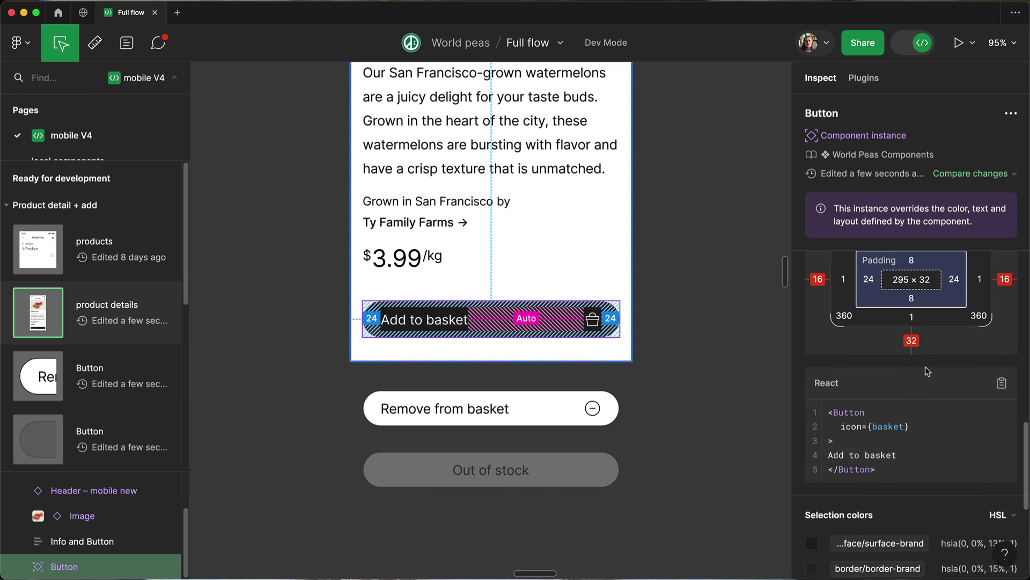
pyautogui.scroll(-1, 926, 372)
pyautogui.scroll(-2, 932, 372)
pyautogui.click(566, 416)
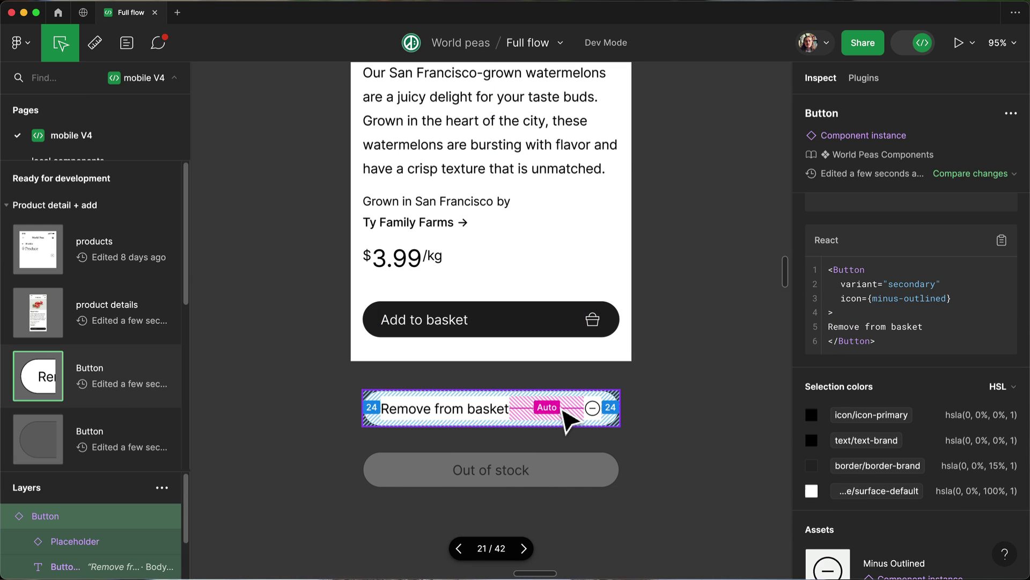
pyautogui.click(574, 475)
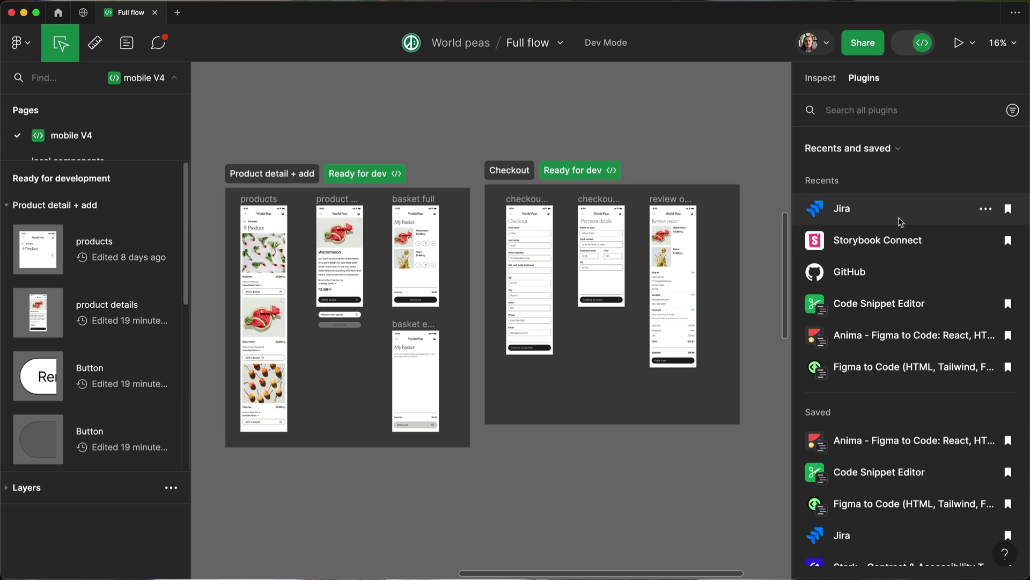
# View Jira ticket WP-79, Order review, and its status options
pyautogui.click(900, 222)
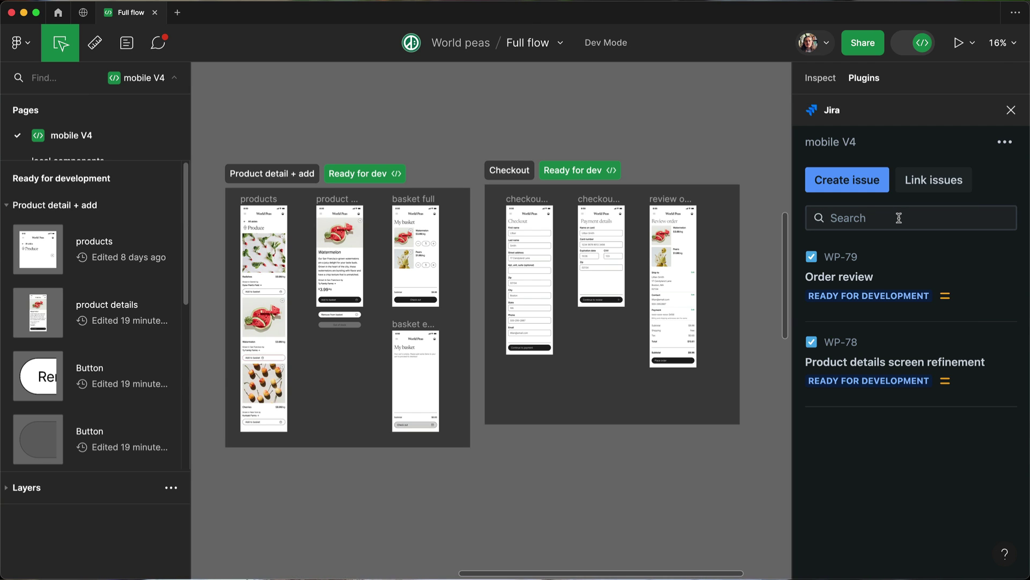
pyautogui.click(930, 268)
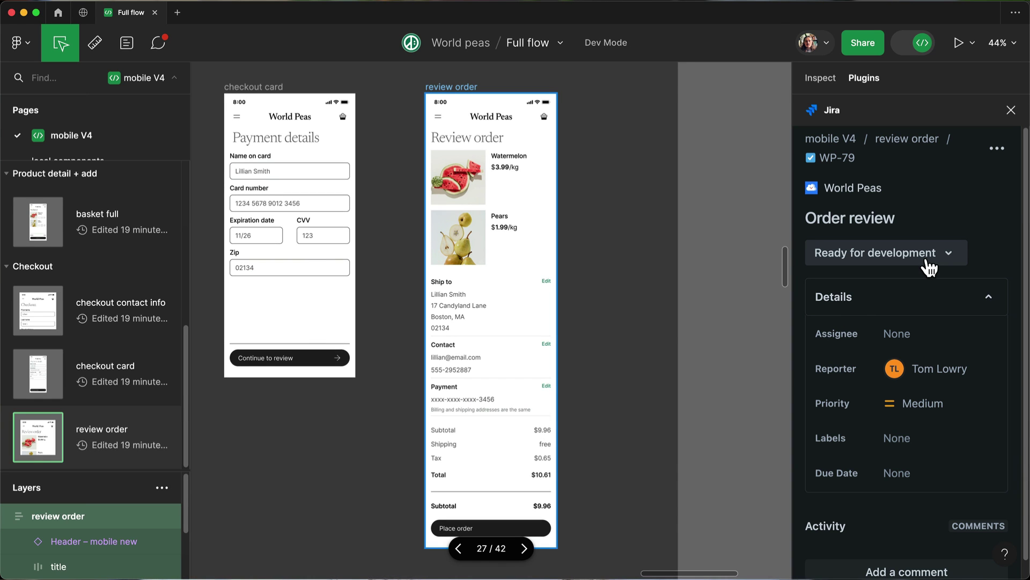
pyautogui.click(900, 260)
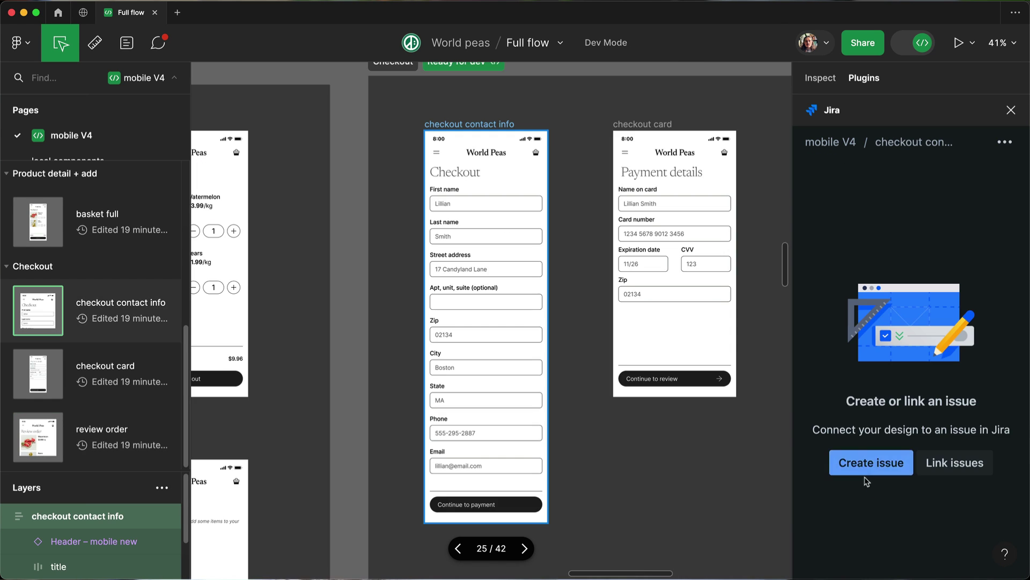
# Create Task WP-80 'Contact info update flow' attached to the checkout contact info screen
pyautogui.click(869, 471)
pyautogui.click(866, 287)
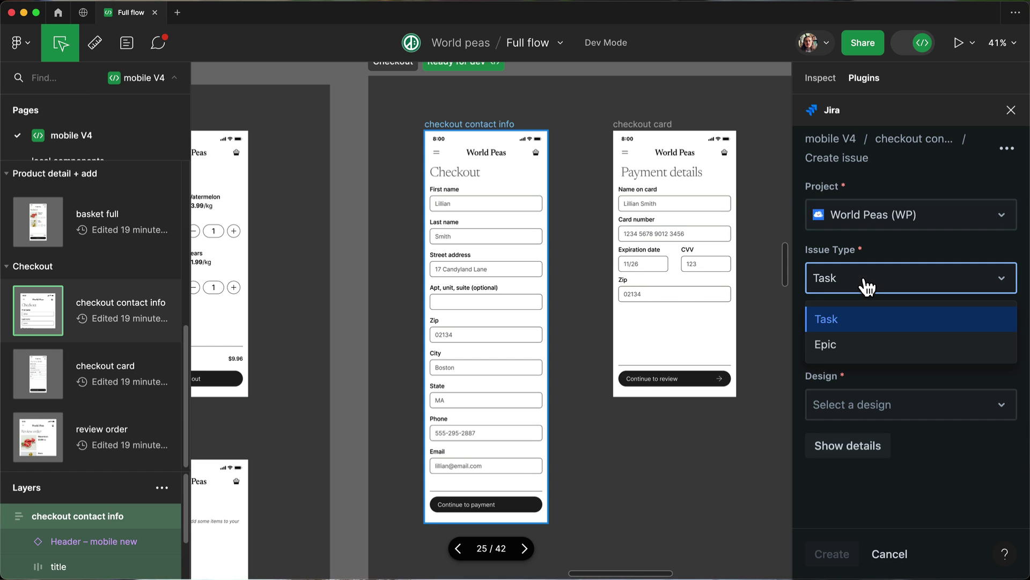
pyautogui.click(858, 342)
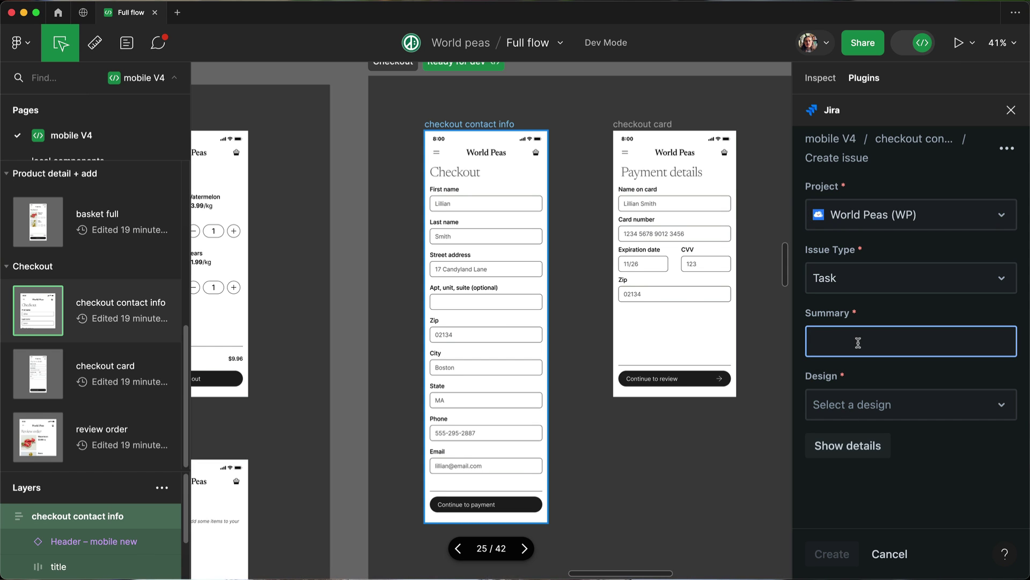
pyautogui.write('Contact info update flow')
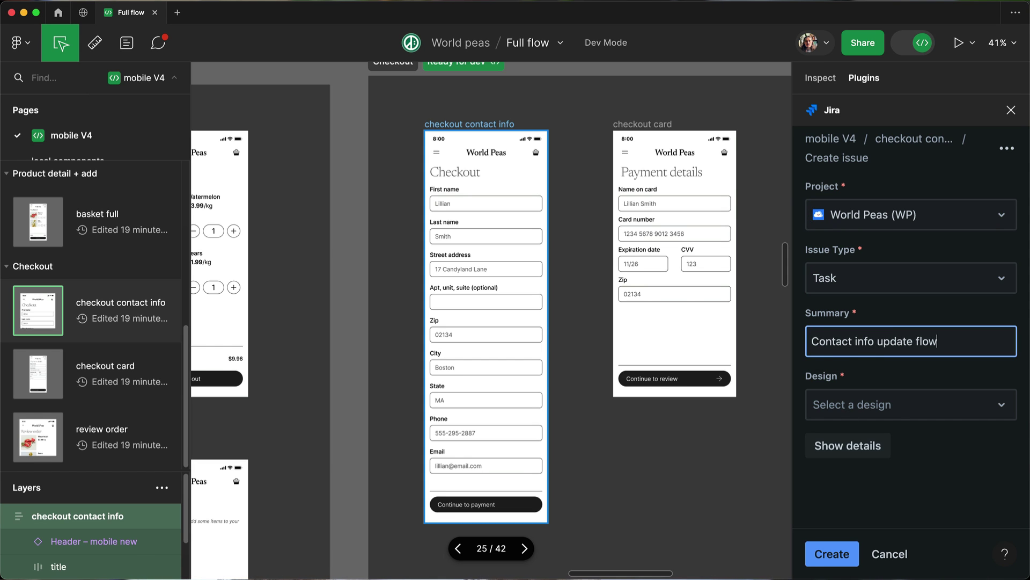
pyautogui.click(893, 405)
pyautogui.click(817, 443)
pyautogui.click(837, 554)
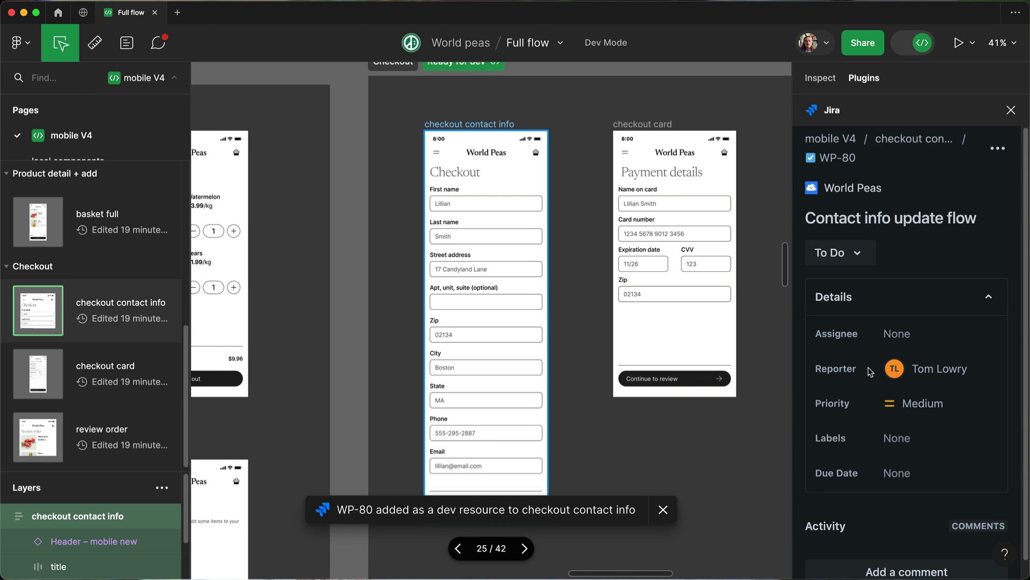
pyautogui.scroll(-1, 869, 372)
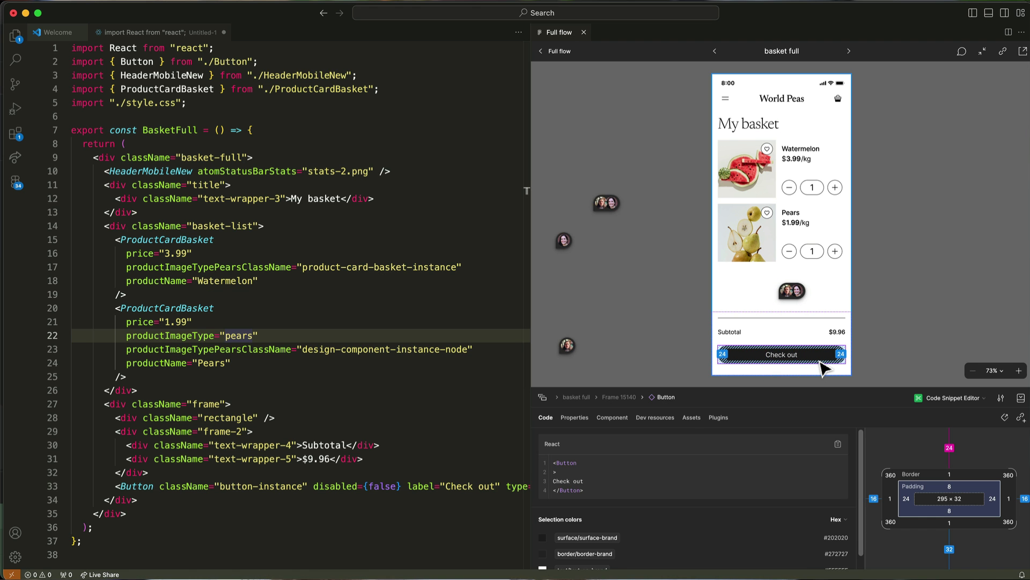
# Review Check out's properties, Button component props and dev resources, then pin a comment on it
pyautogui.click(575, 418)
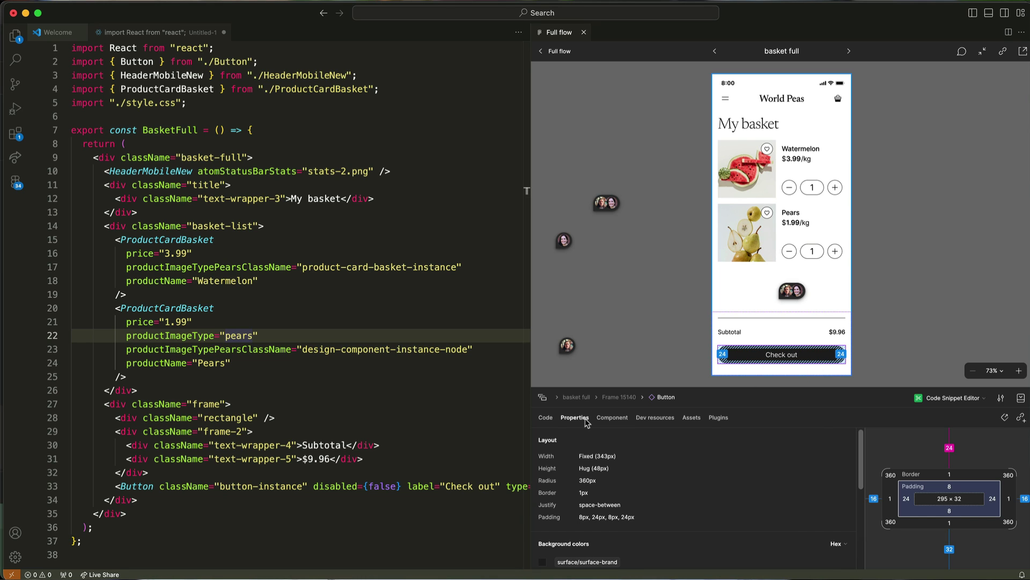
pyautogui.click(610, 419)
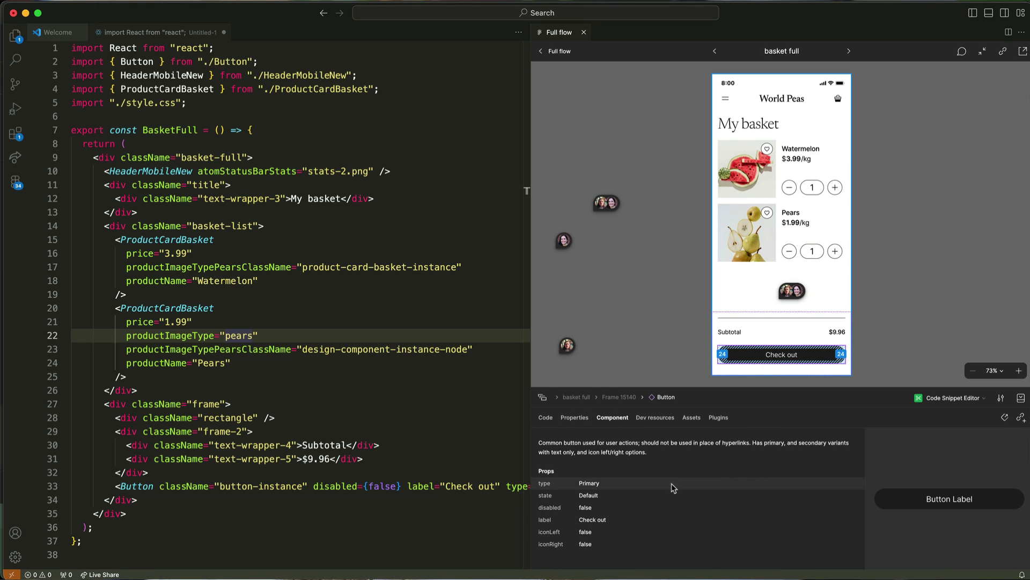
pyautogui.click(655, 418)
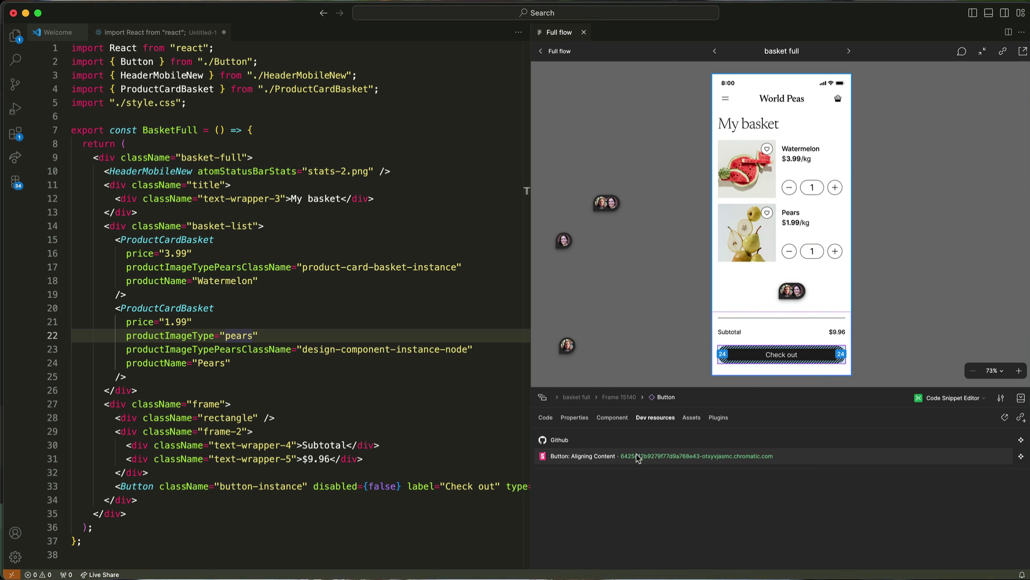
pyautogui.press('c')
pyautogui.click(818, 347)
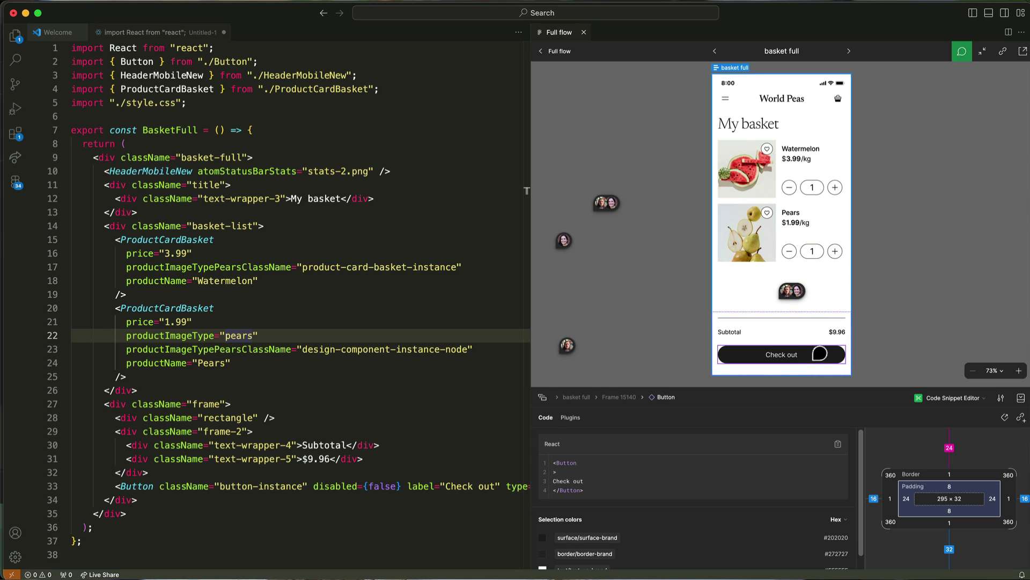
pyautogui.write('Should we use a button')
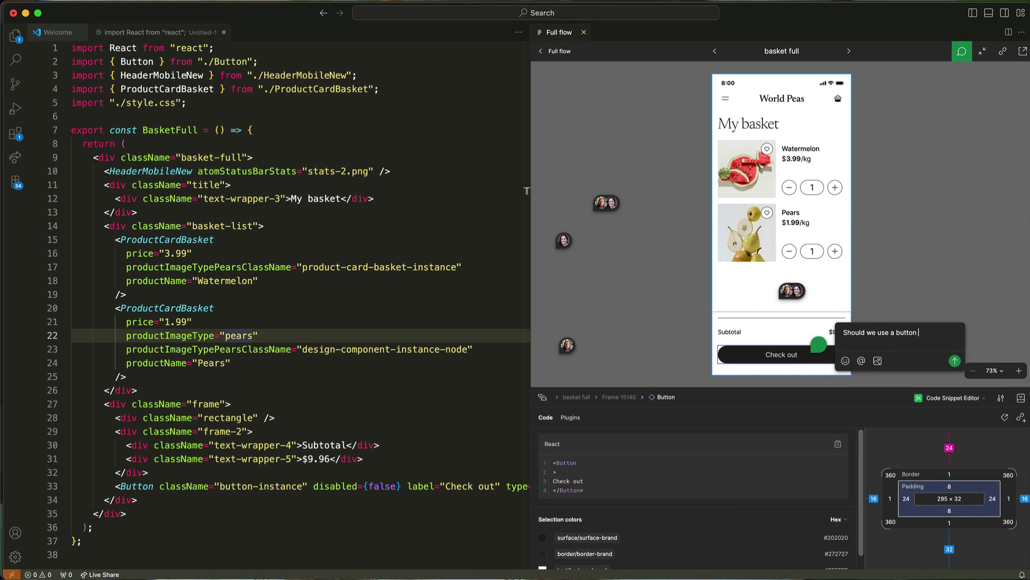
pyautogui.write(' arrow here? W')
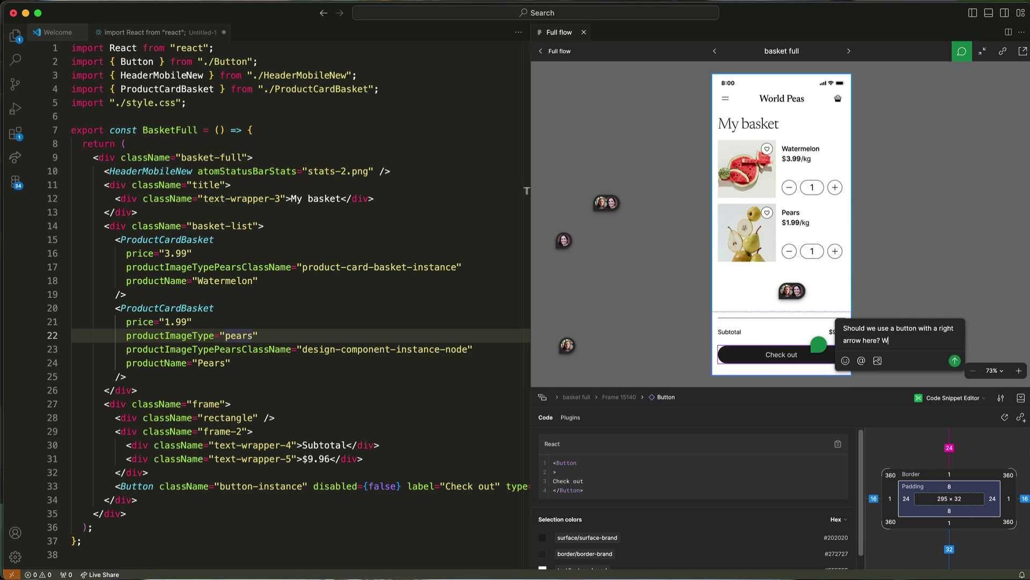
pyautogui.write(' other places?')
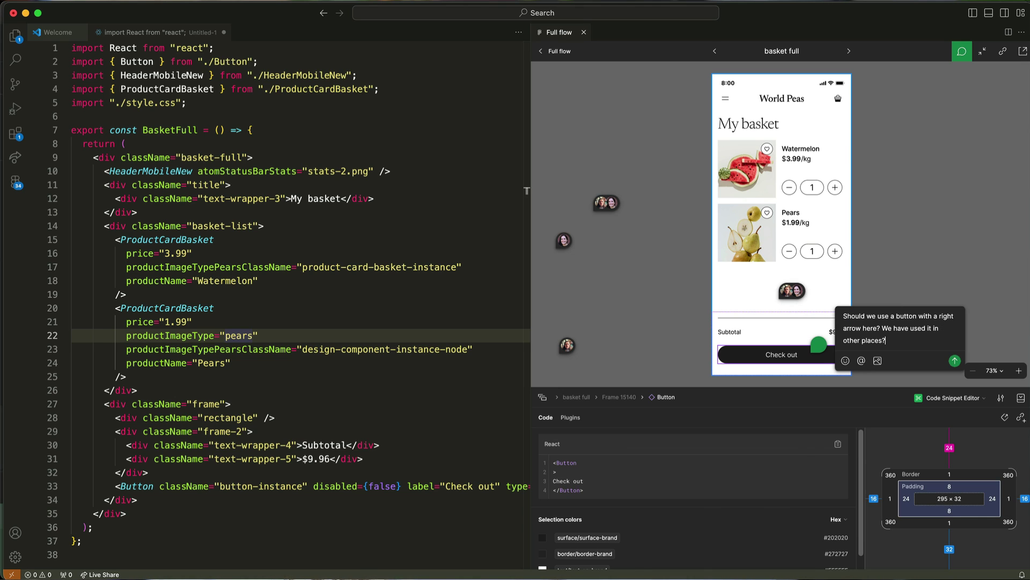
# Send the right-arrow button suggestion as a comment pinned to Check out
pyautogui.click(955, 362)
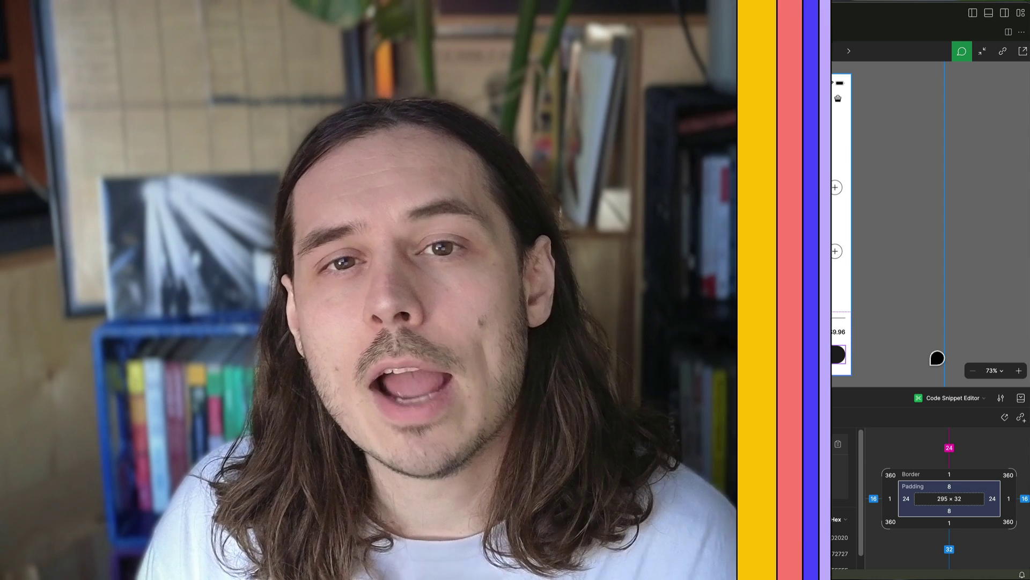